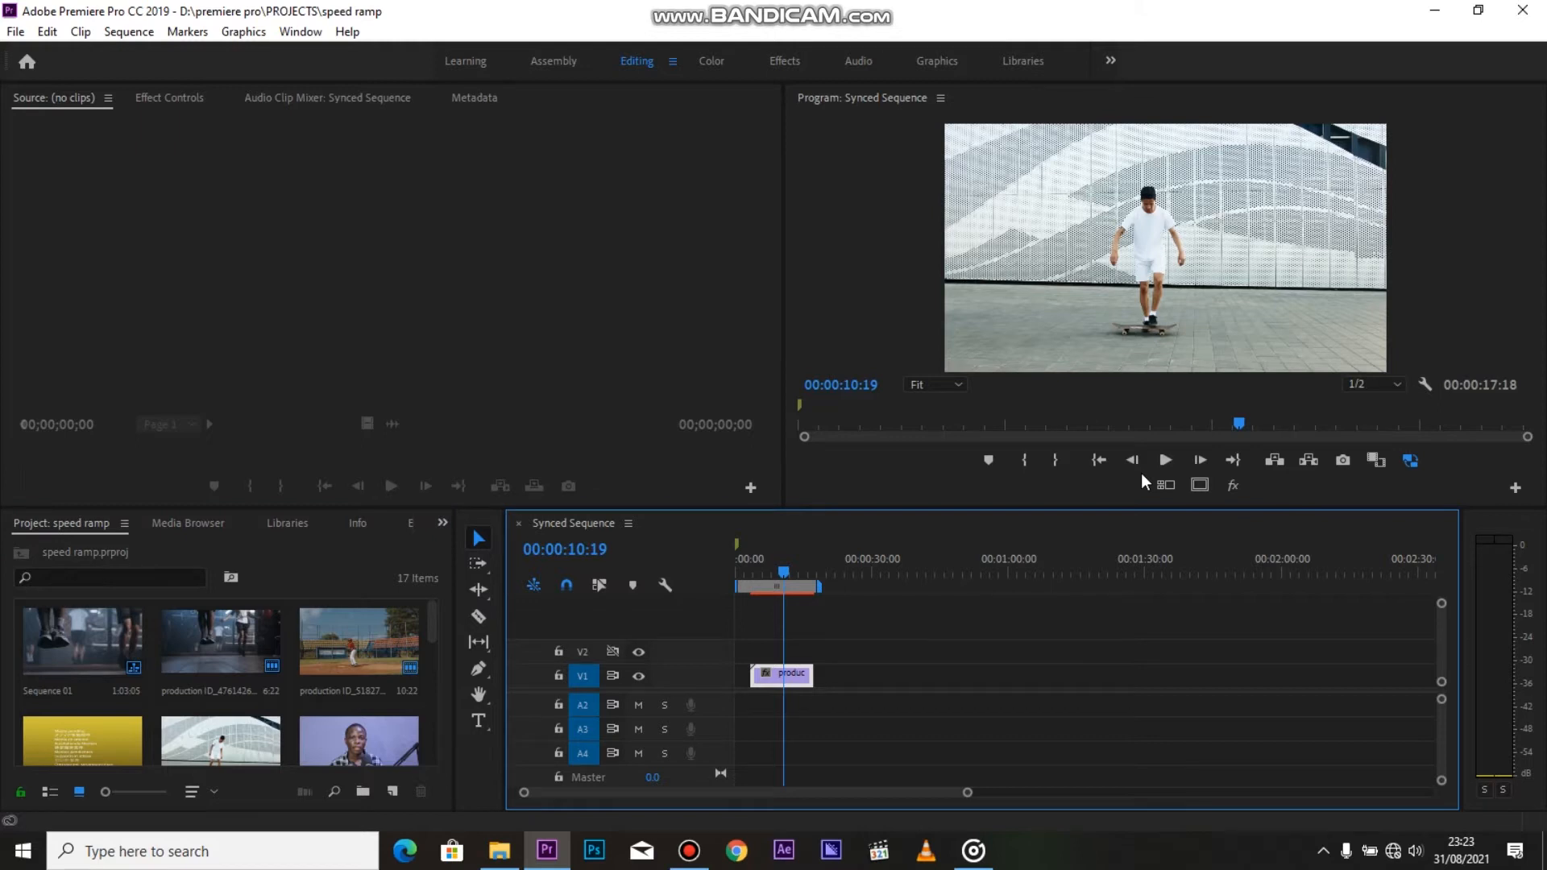
Play the skateboard clip from its start to examine where the trick happens
left_click(754, 574)
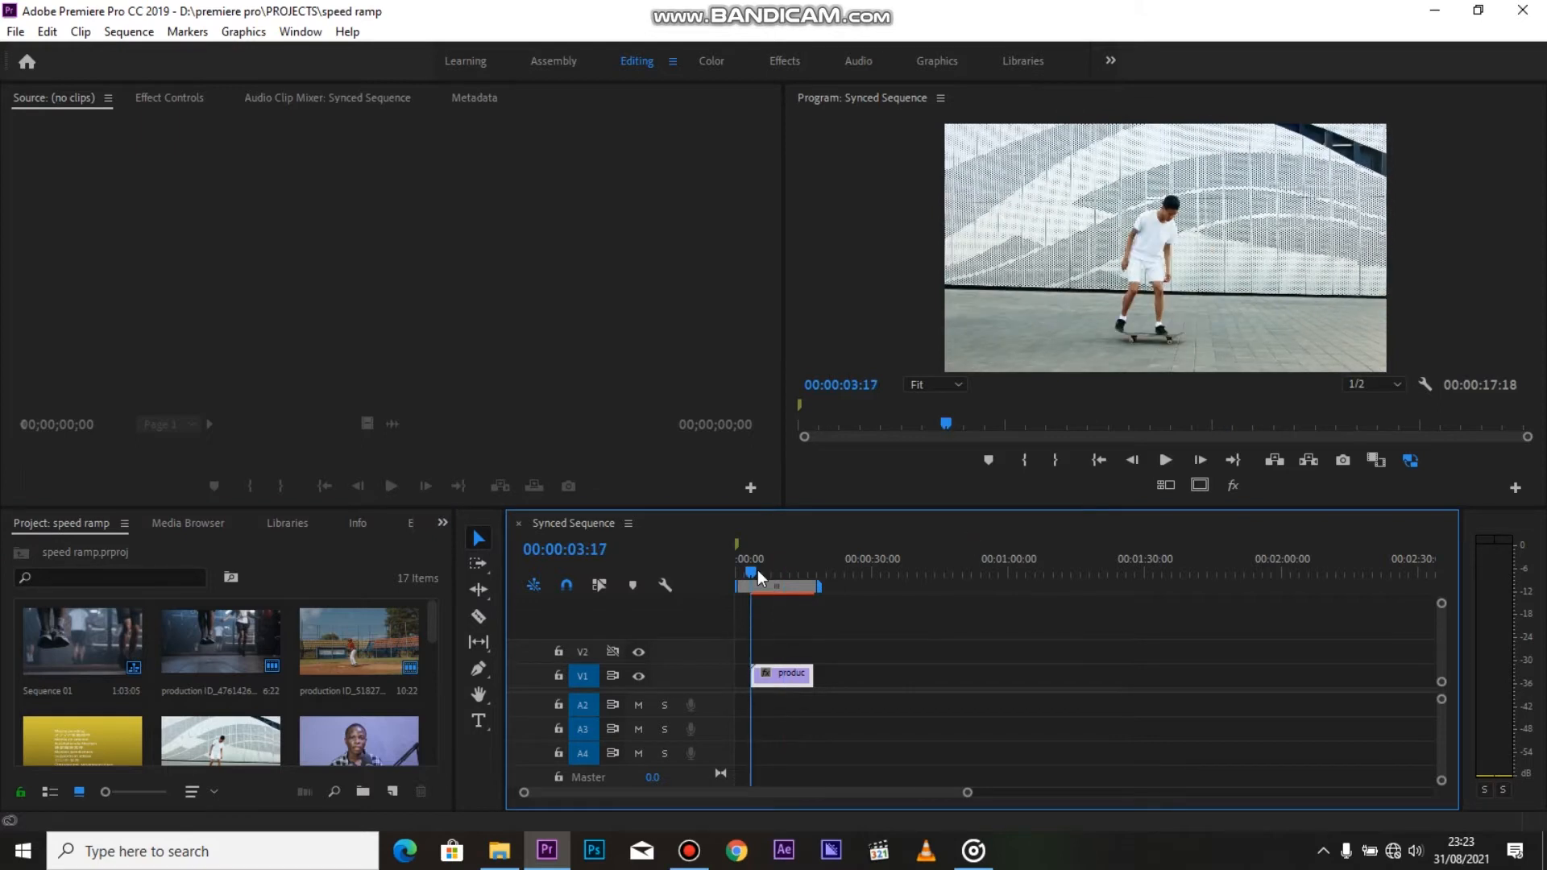
left_click_drag(772, 568, 778, 571)
key("space")
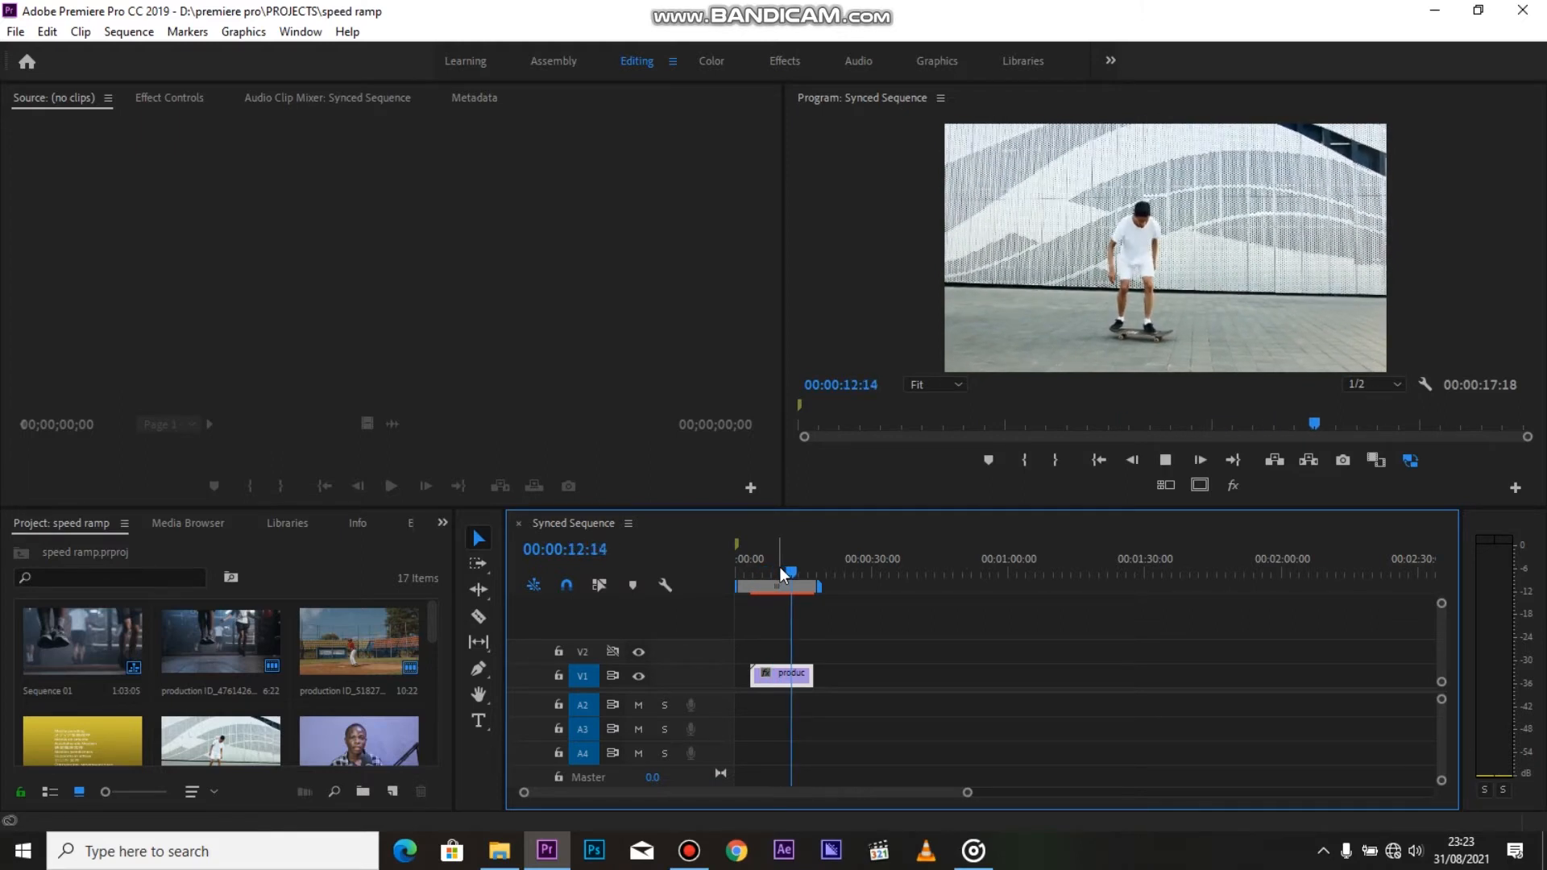
key("Home")
key("space")
key("space")
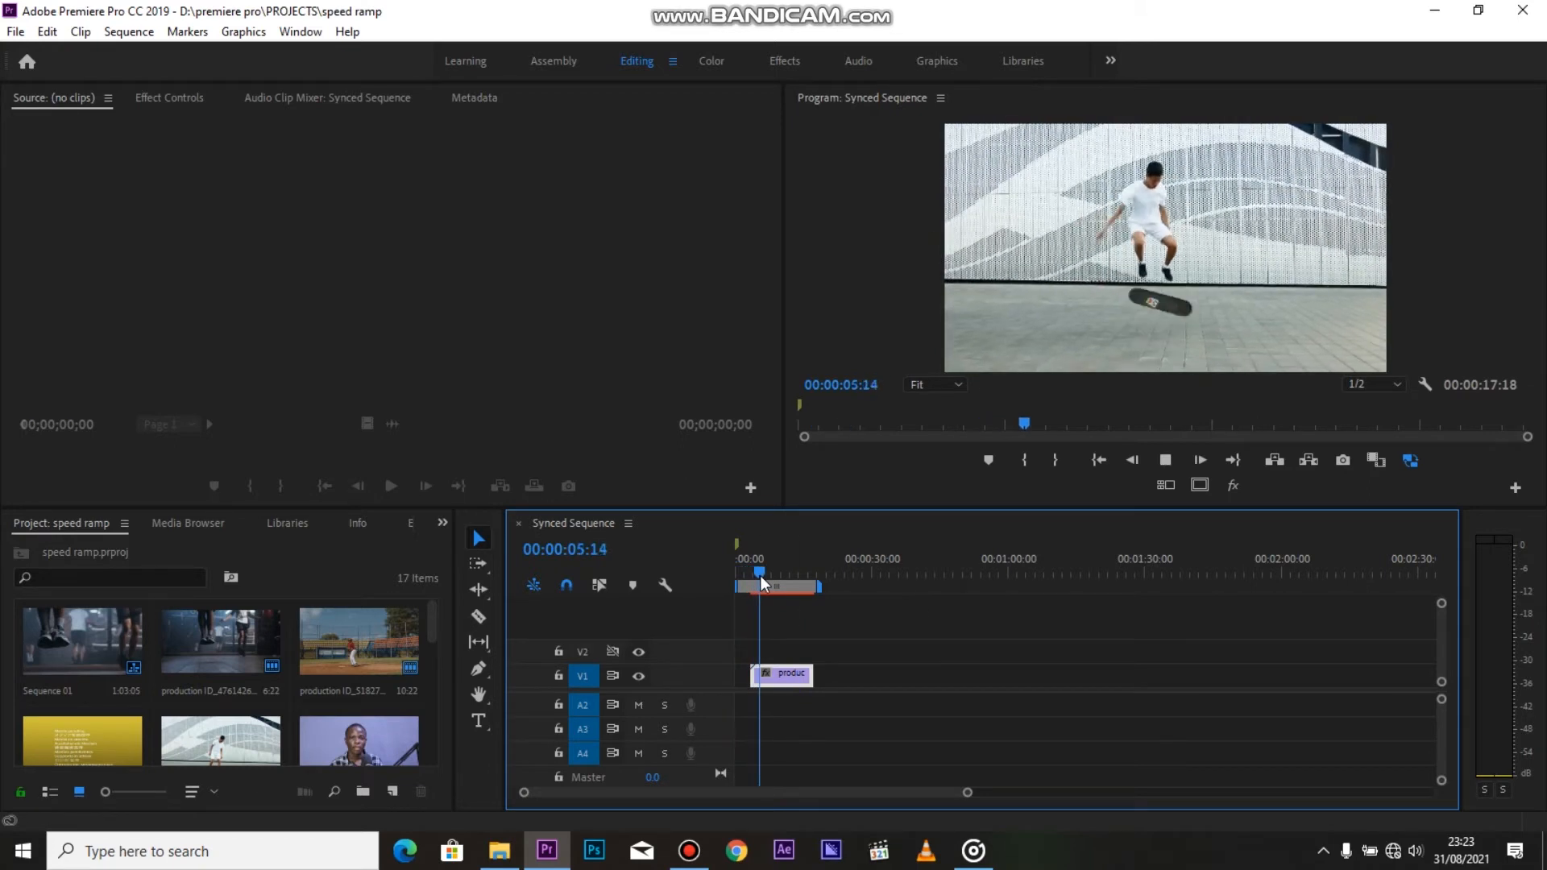
key("space")
key("equal")
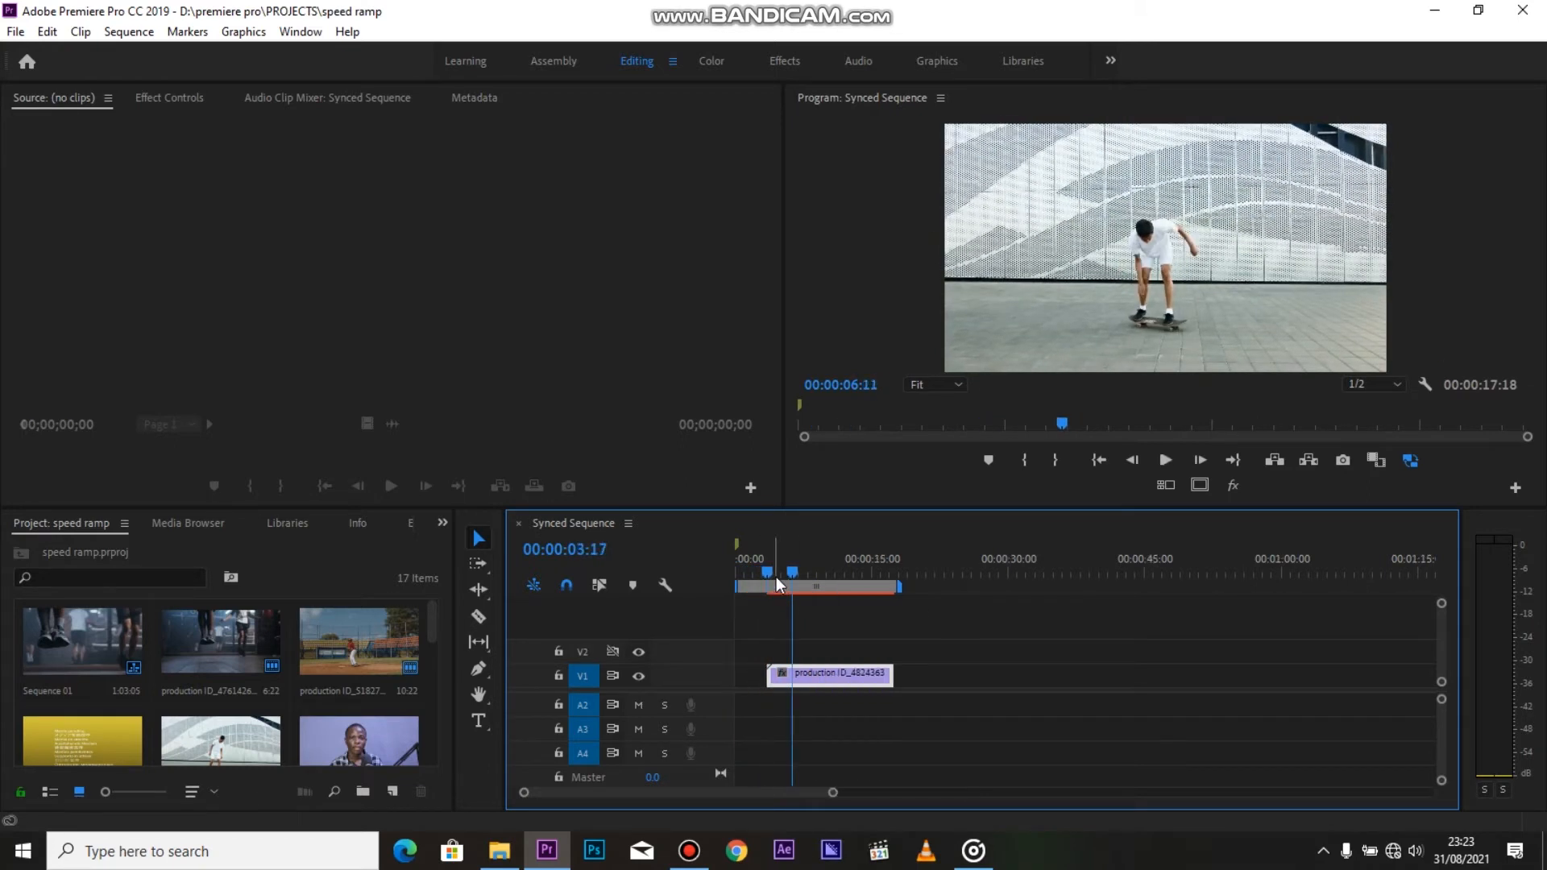
key("Up")
key("space")
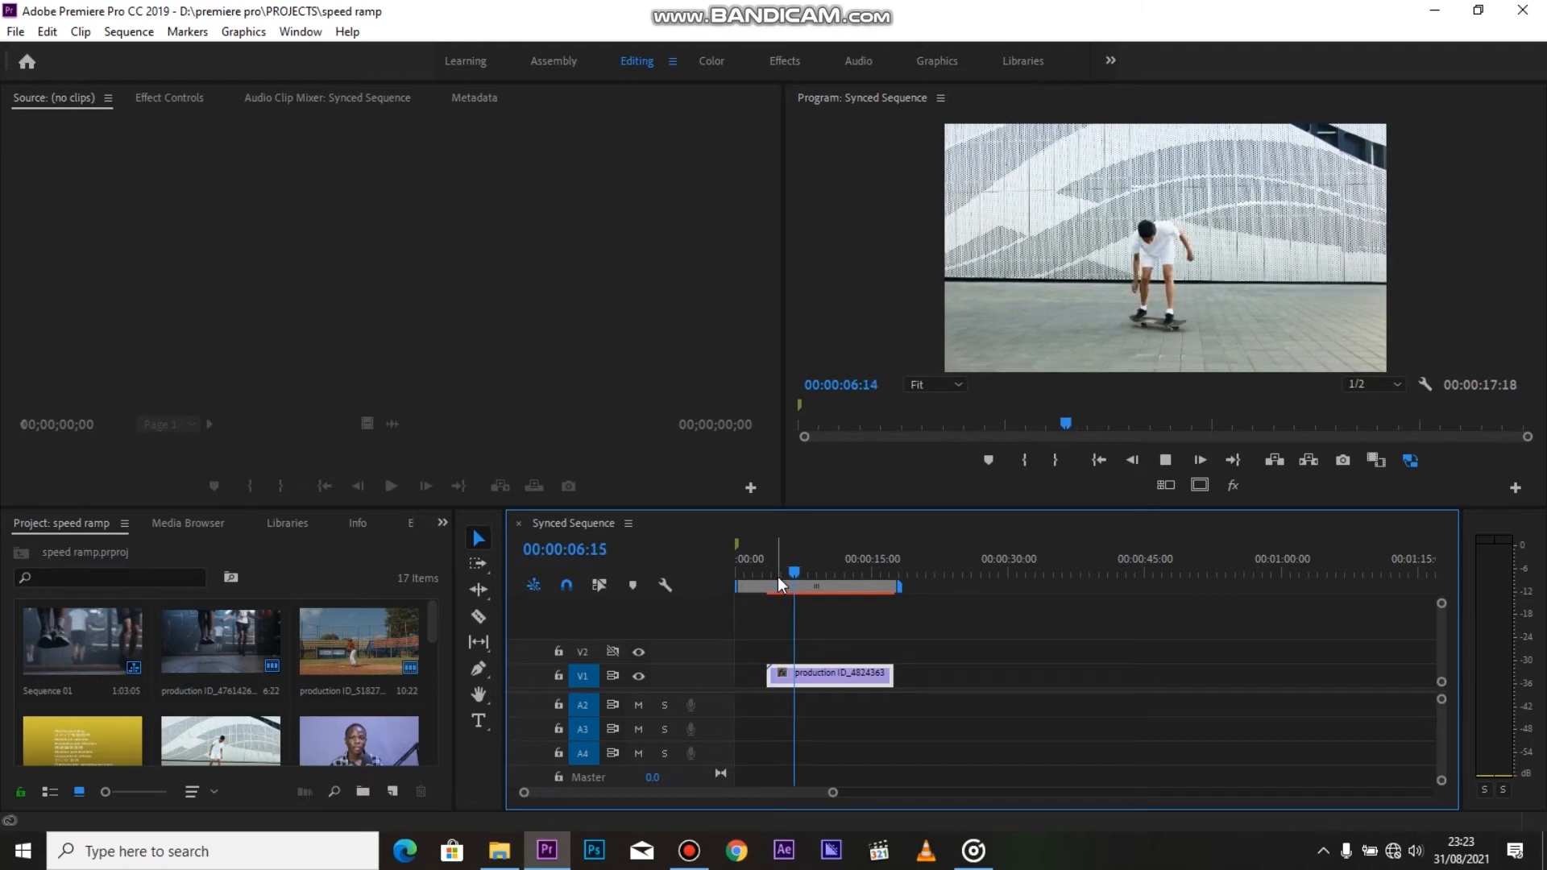
key("space")
key("Up")
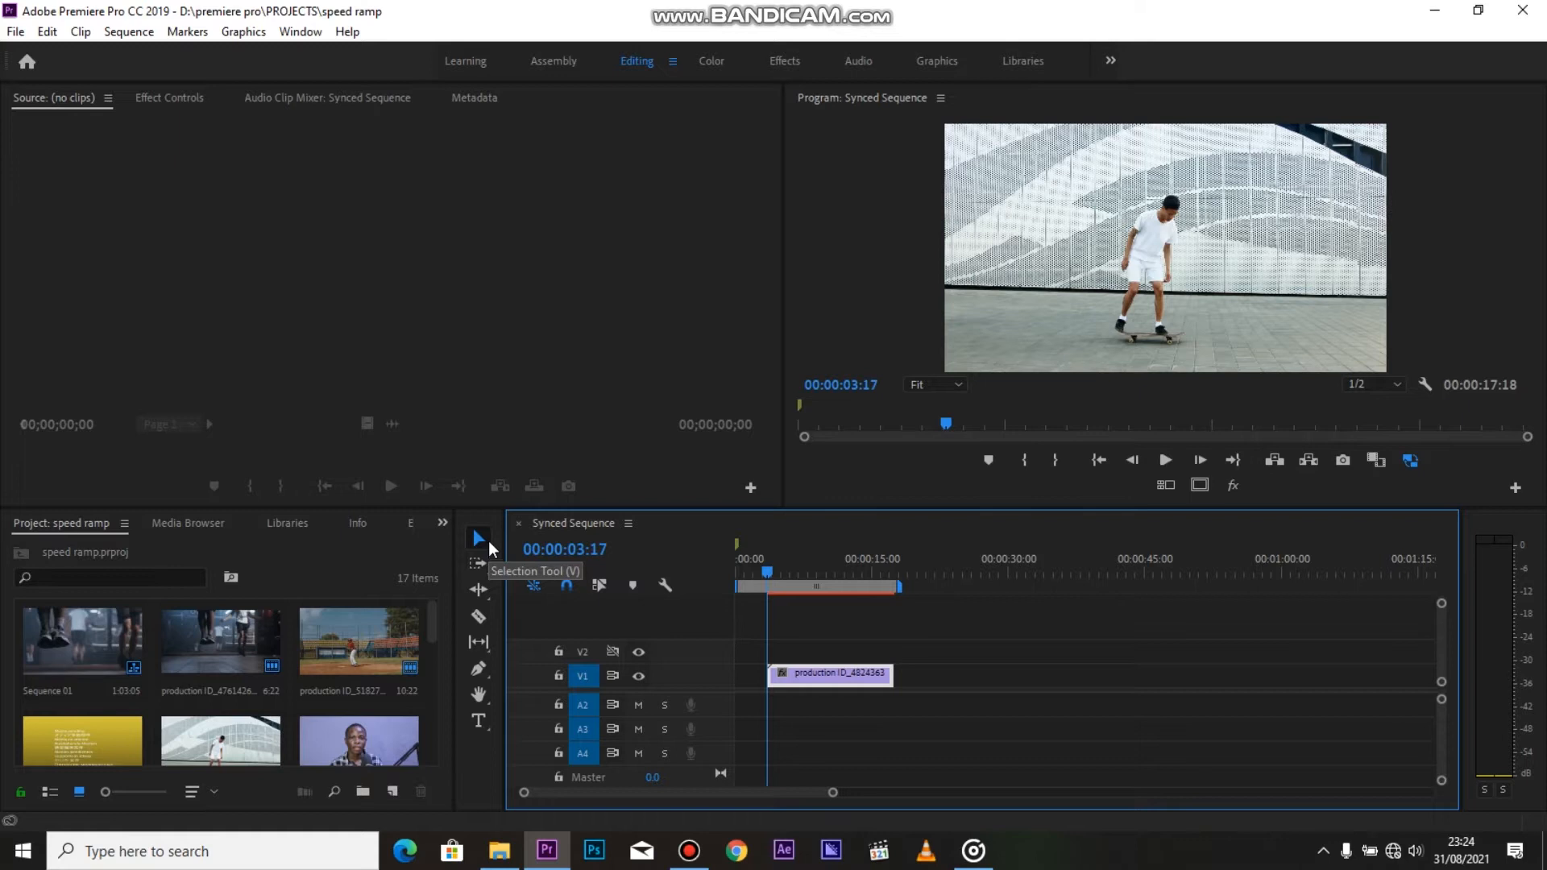
Enlarge the V1 track and set the skateboard clip's keyframe line to Time Remapping speed
left_click(483, 540)
left_click_drag(715, 667, 727, 628)
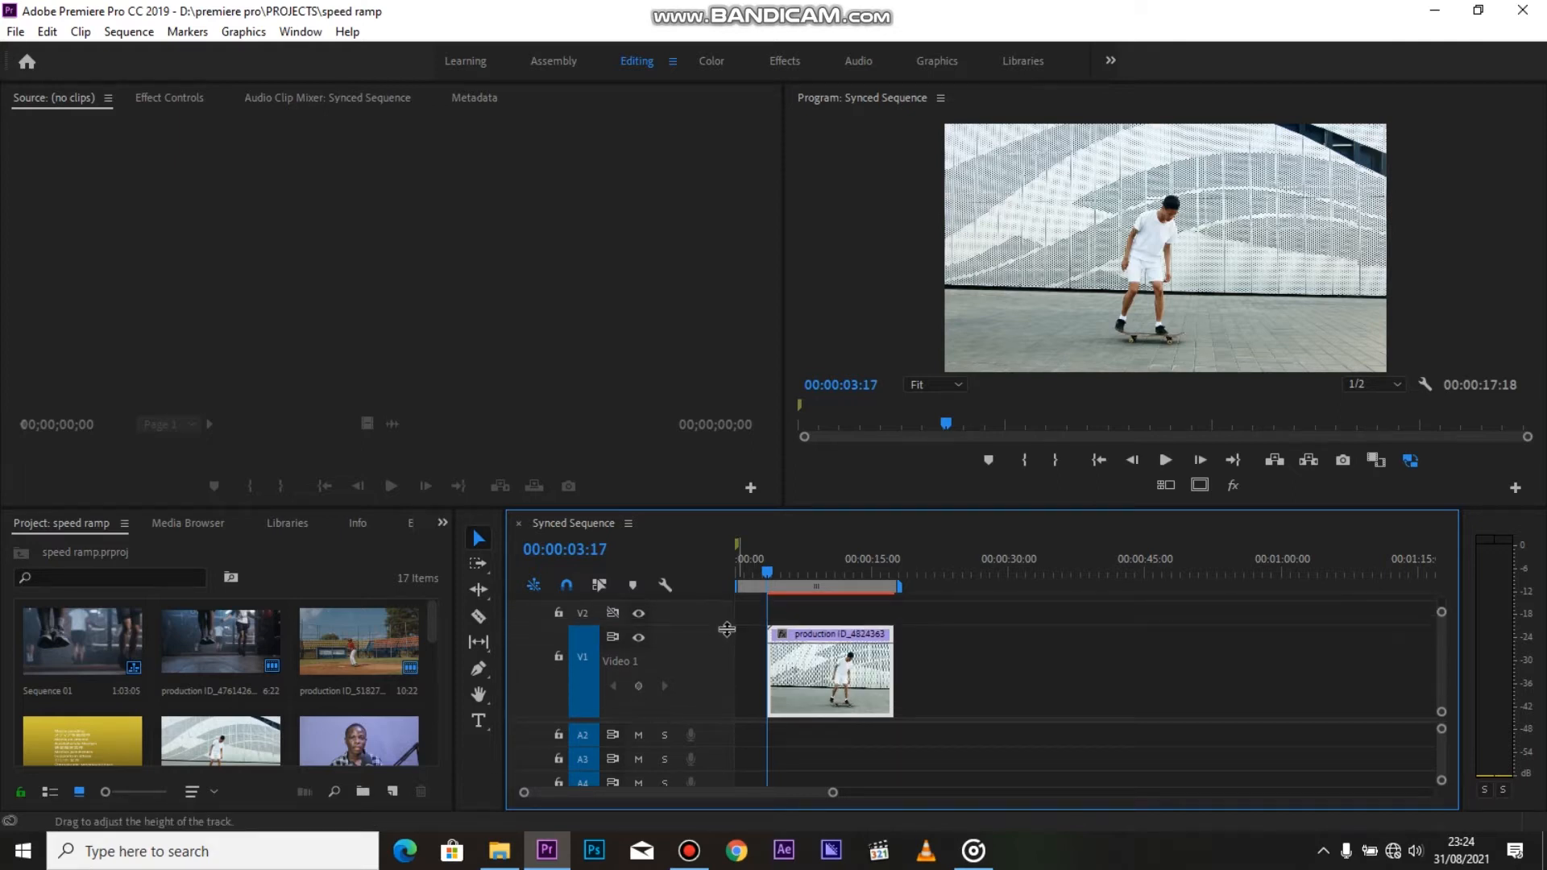
key("=")
key("=")
key("=")
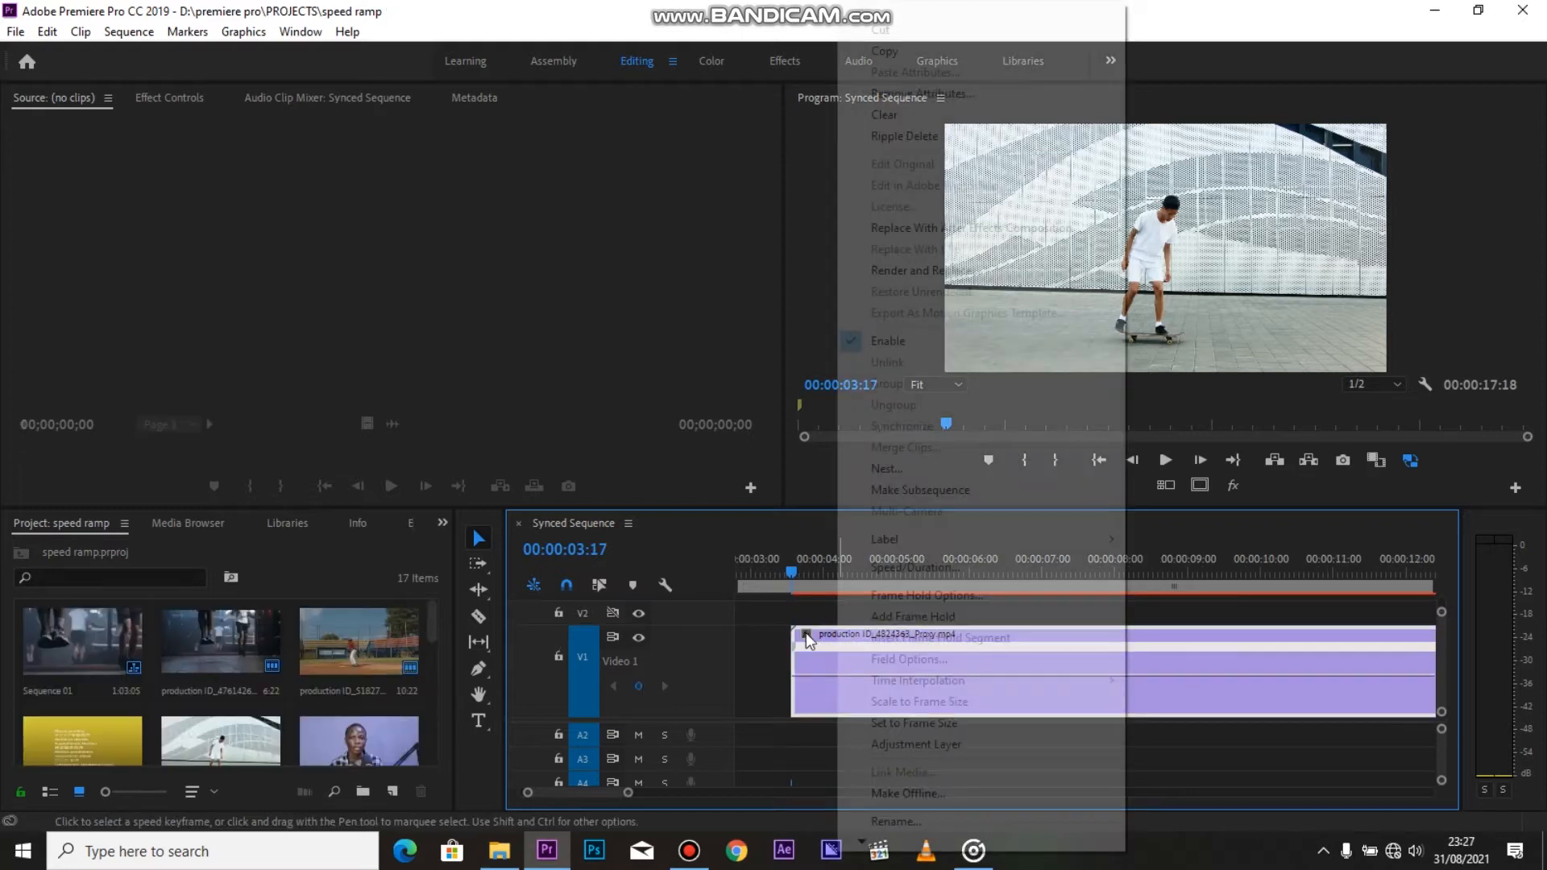
right_click(806, 634)
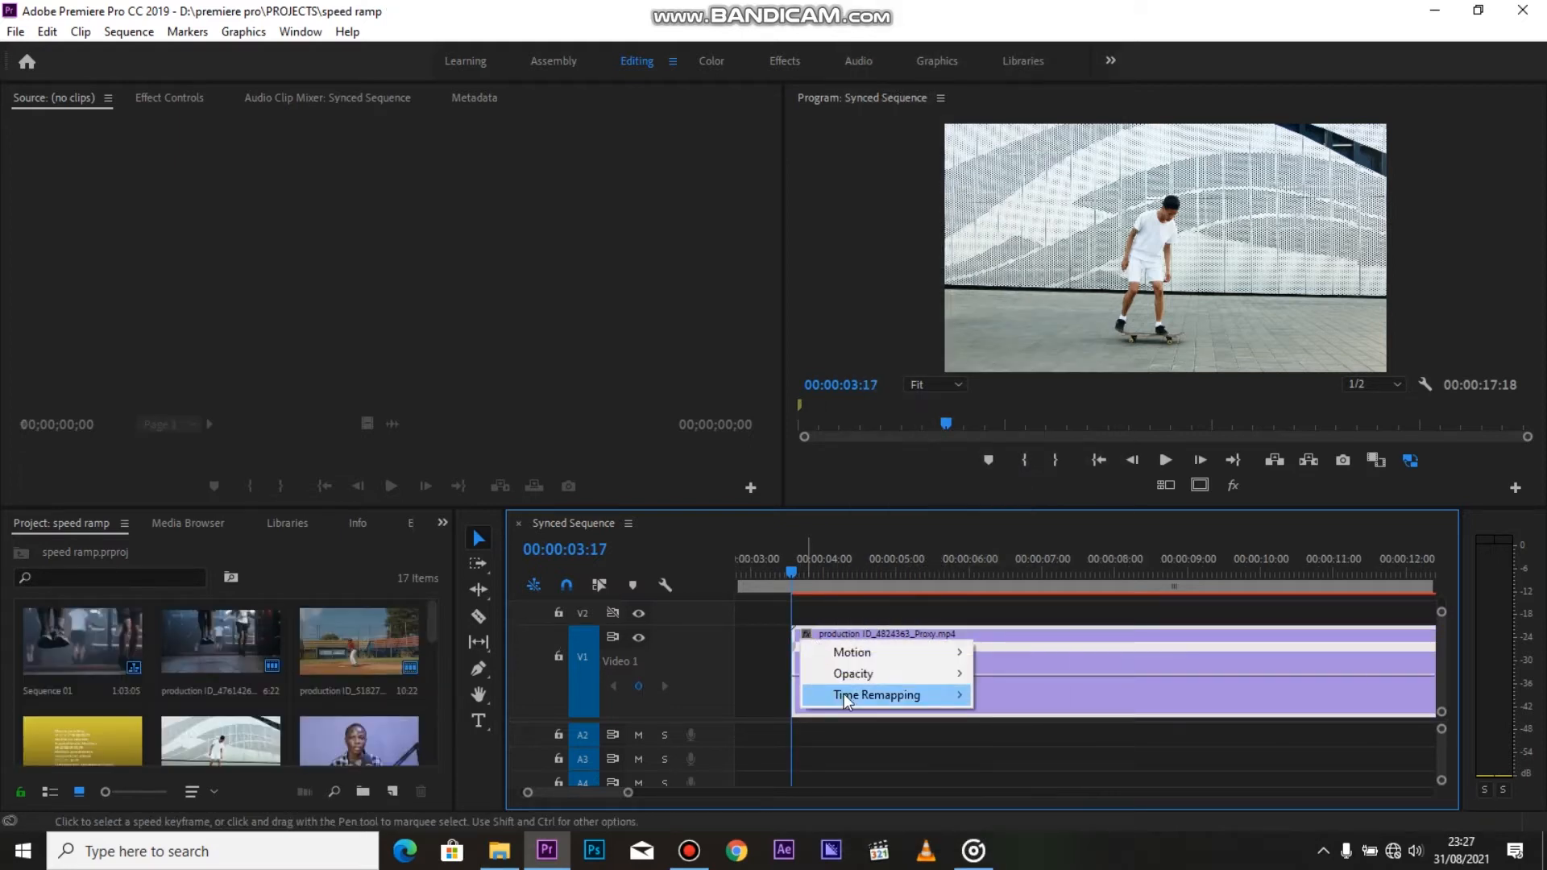
left_click(830, 611)
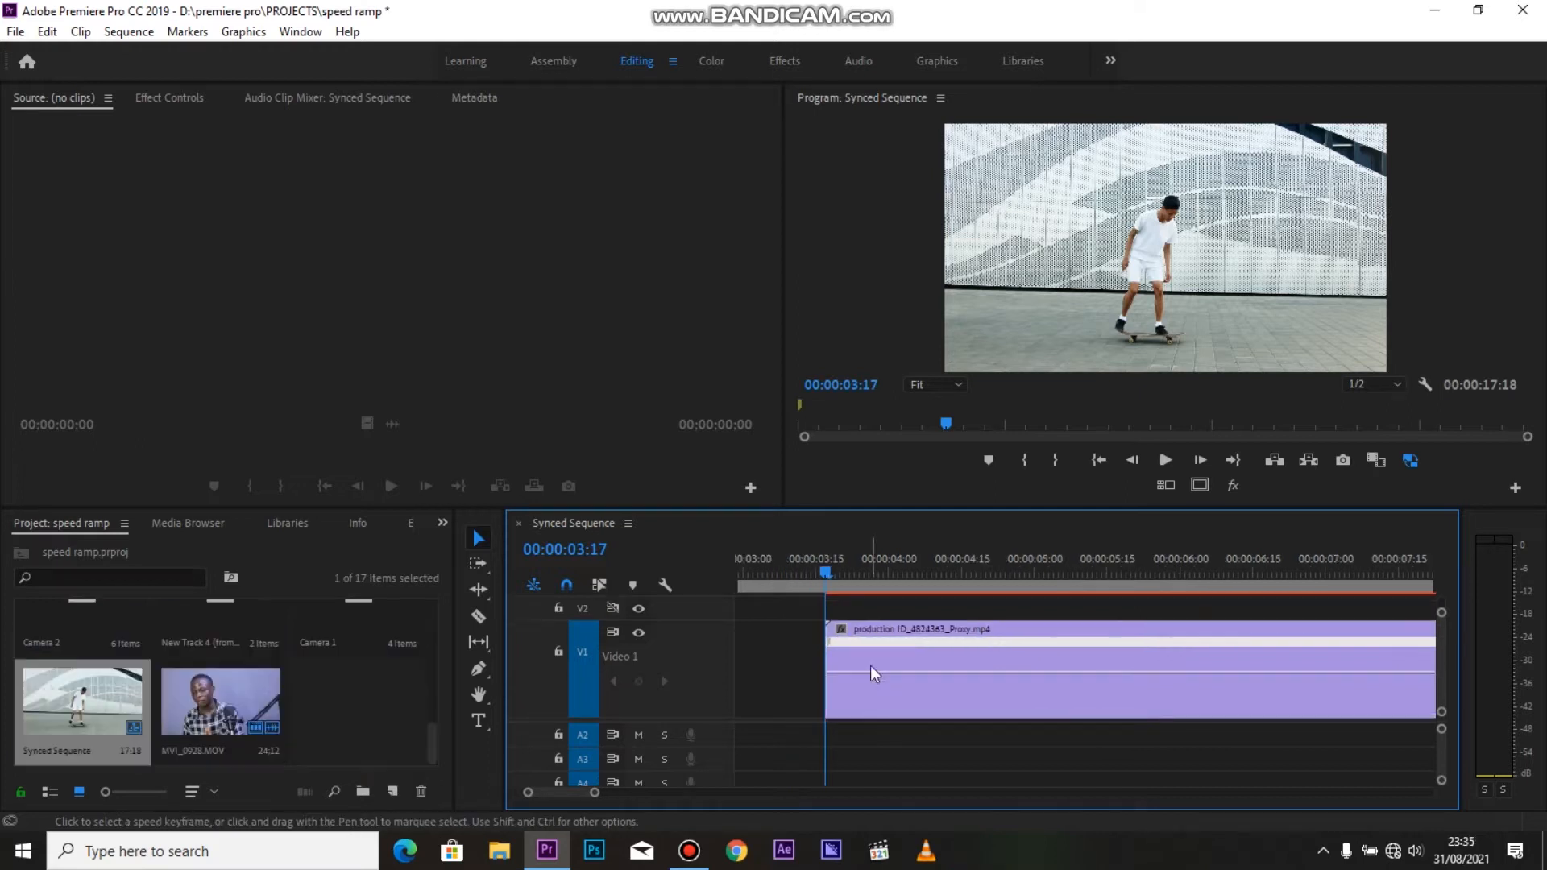
Add a speed keyframe with the Pen tool on the clip at 00:00:04:26
key("space")
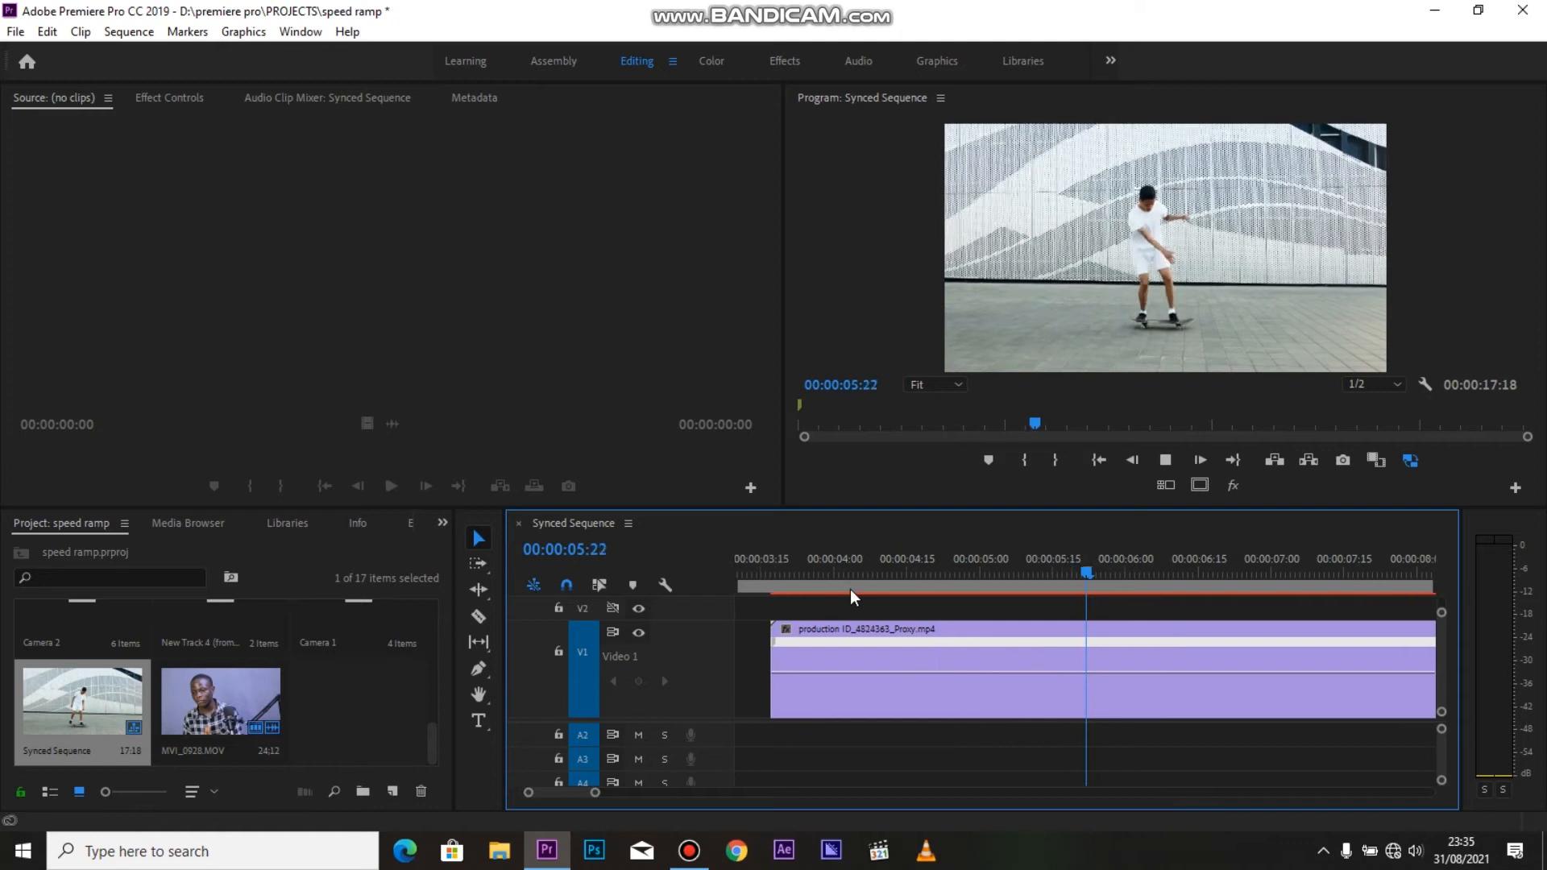
left_click(917, 569)
left_click_drag(906, 567, 817, 588)
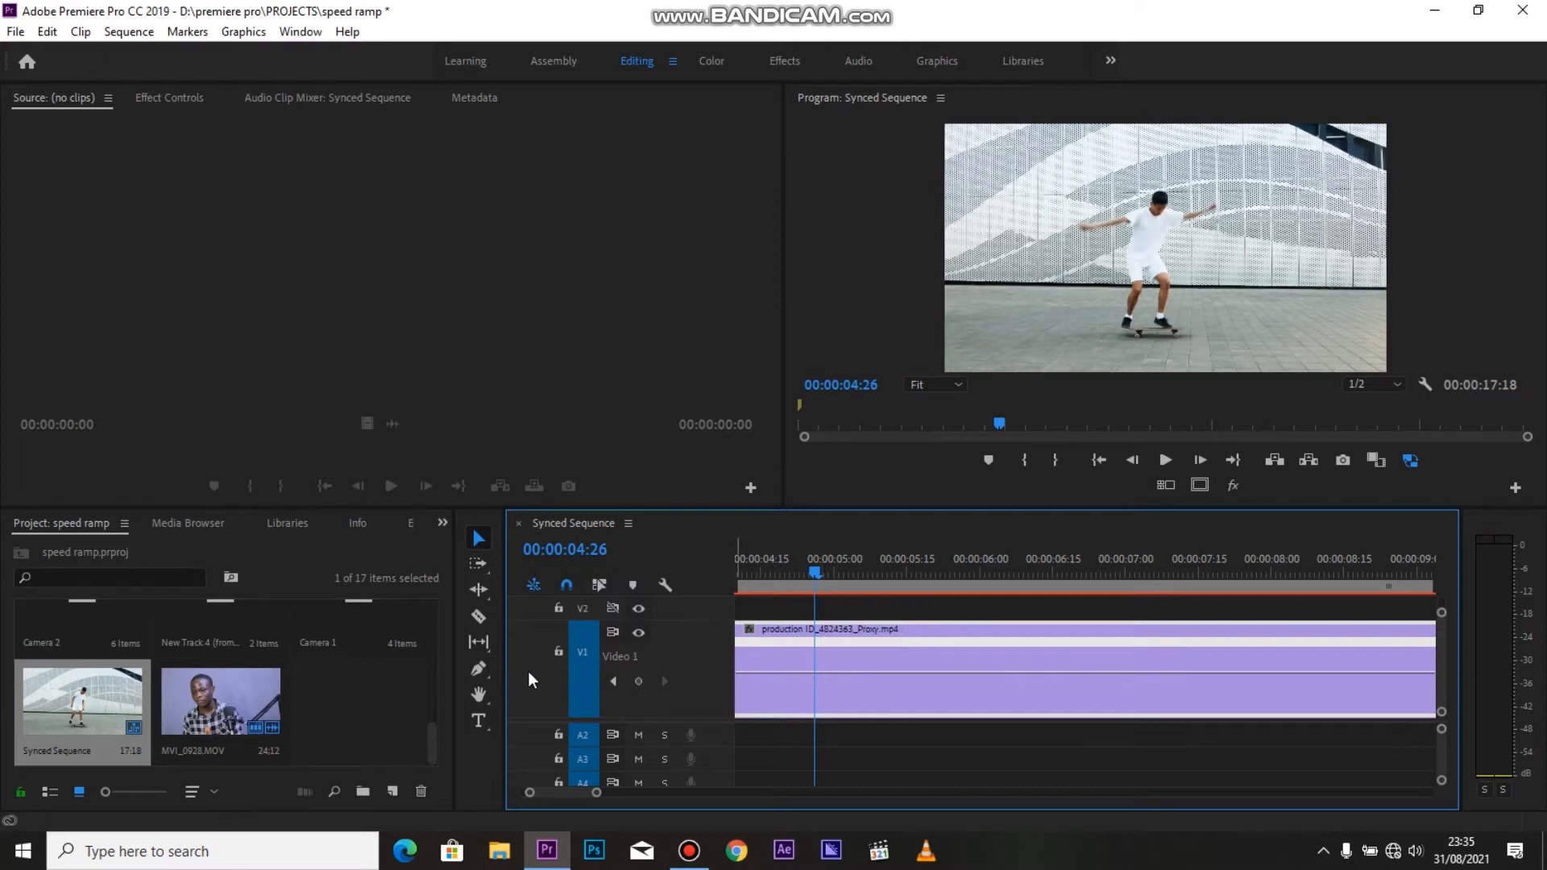
key("p")
left_click(814, 673)
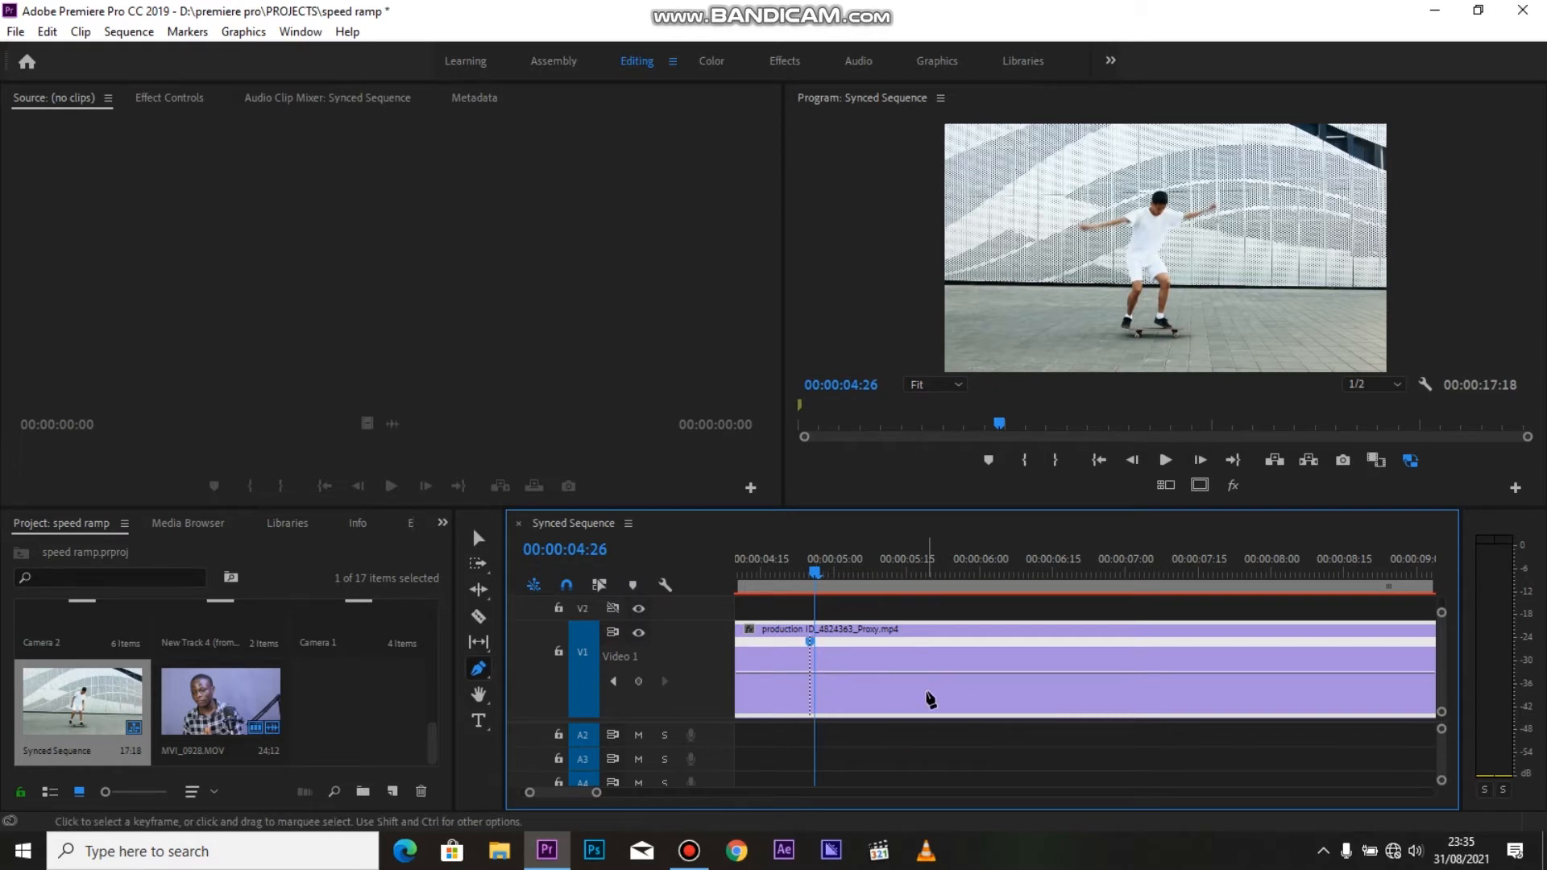
Add a second speed keyframe on the clip at 00:00:05:29
key("space")
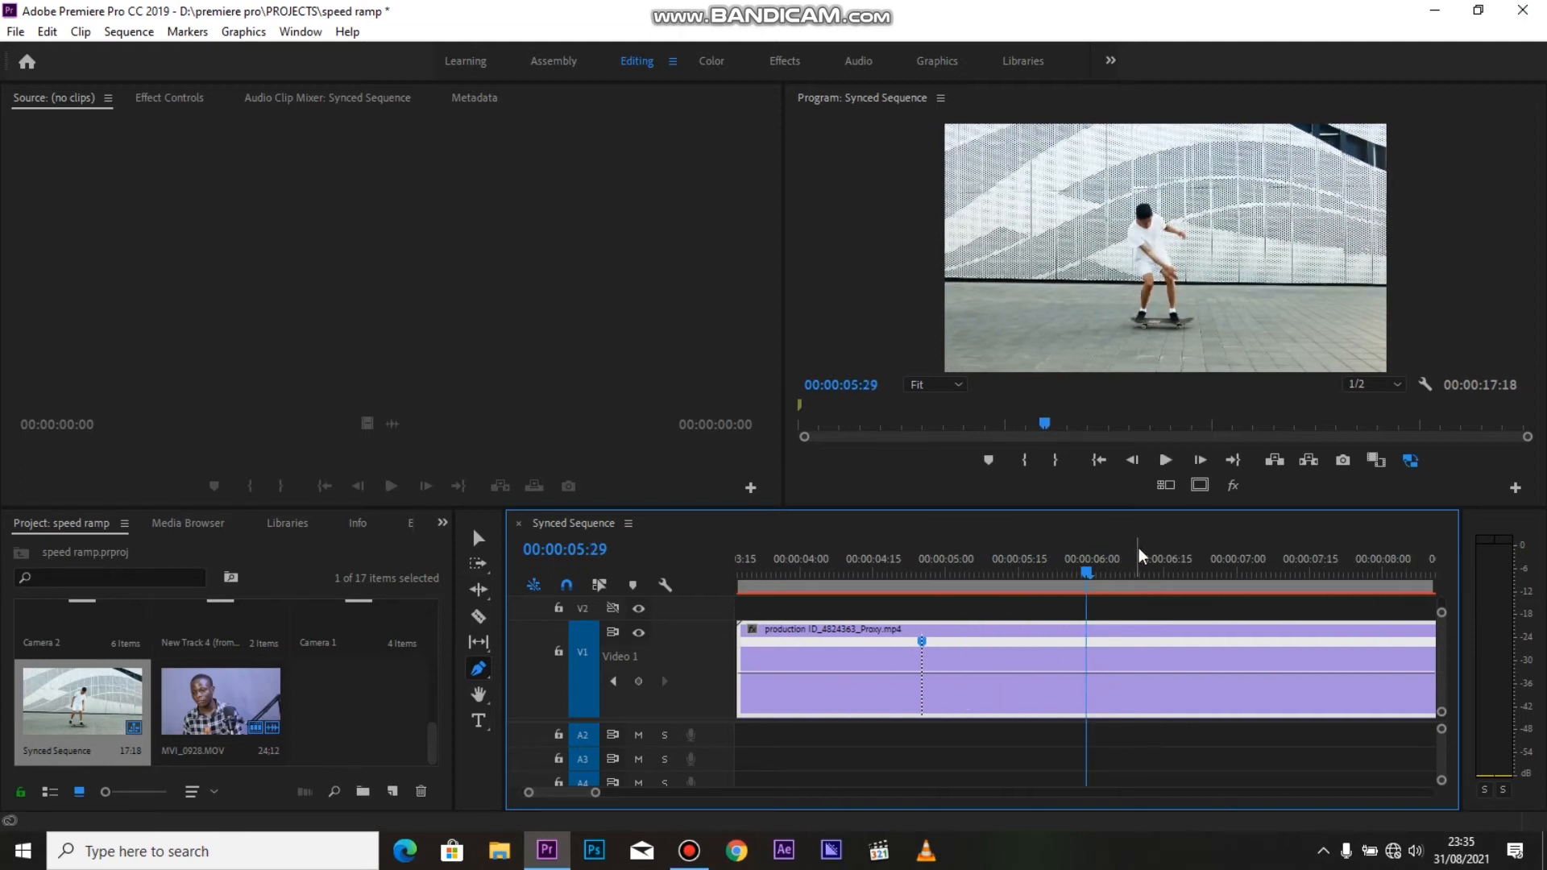
left_click(1085, 676)
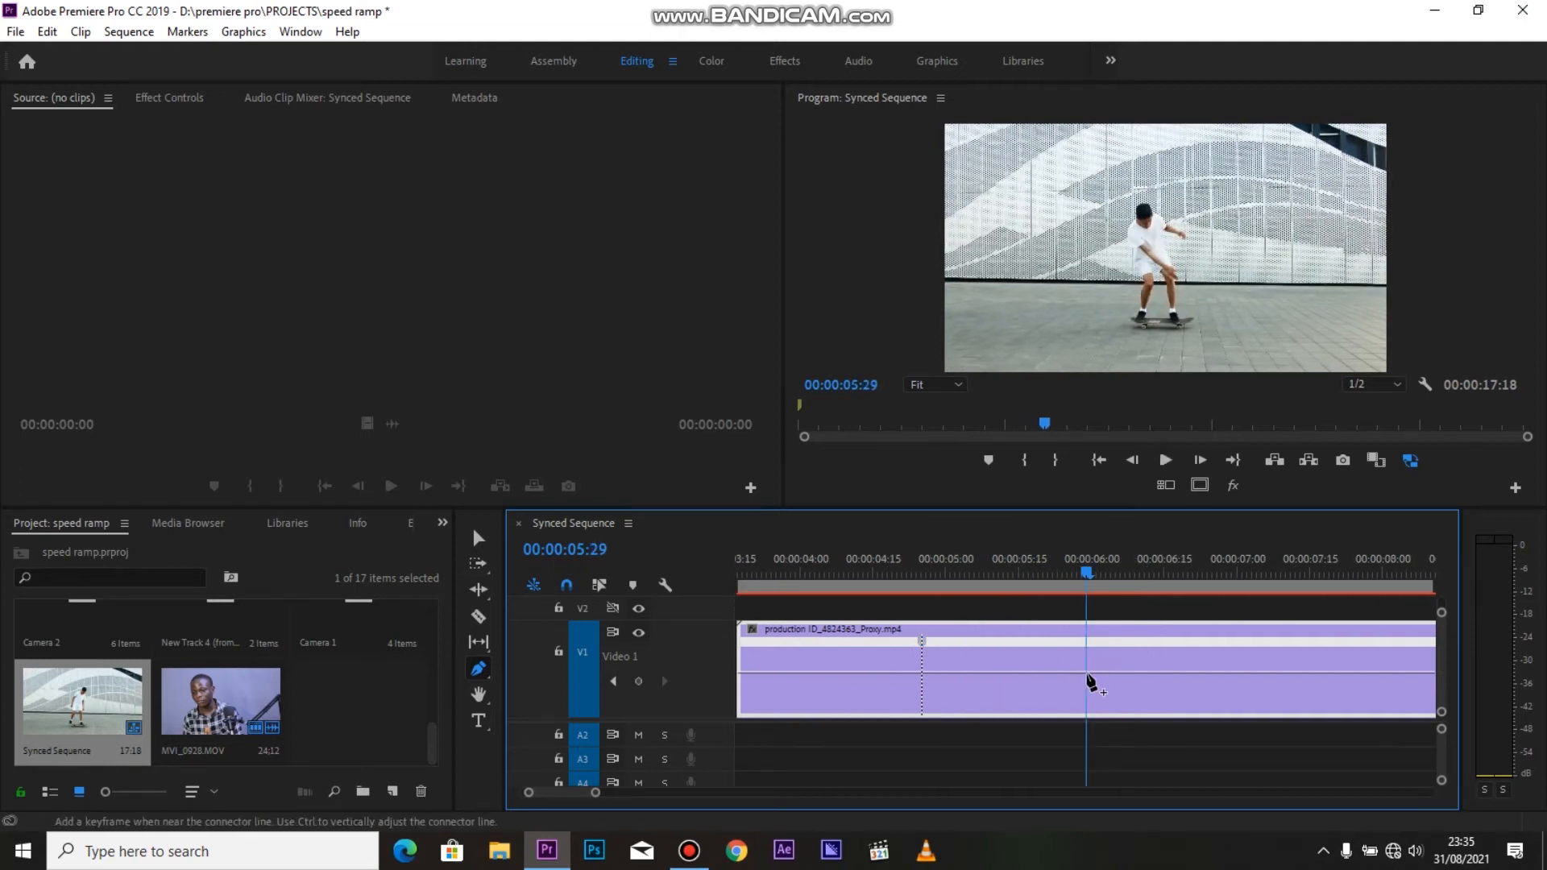
left_click(1088, 677)
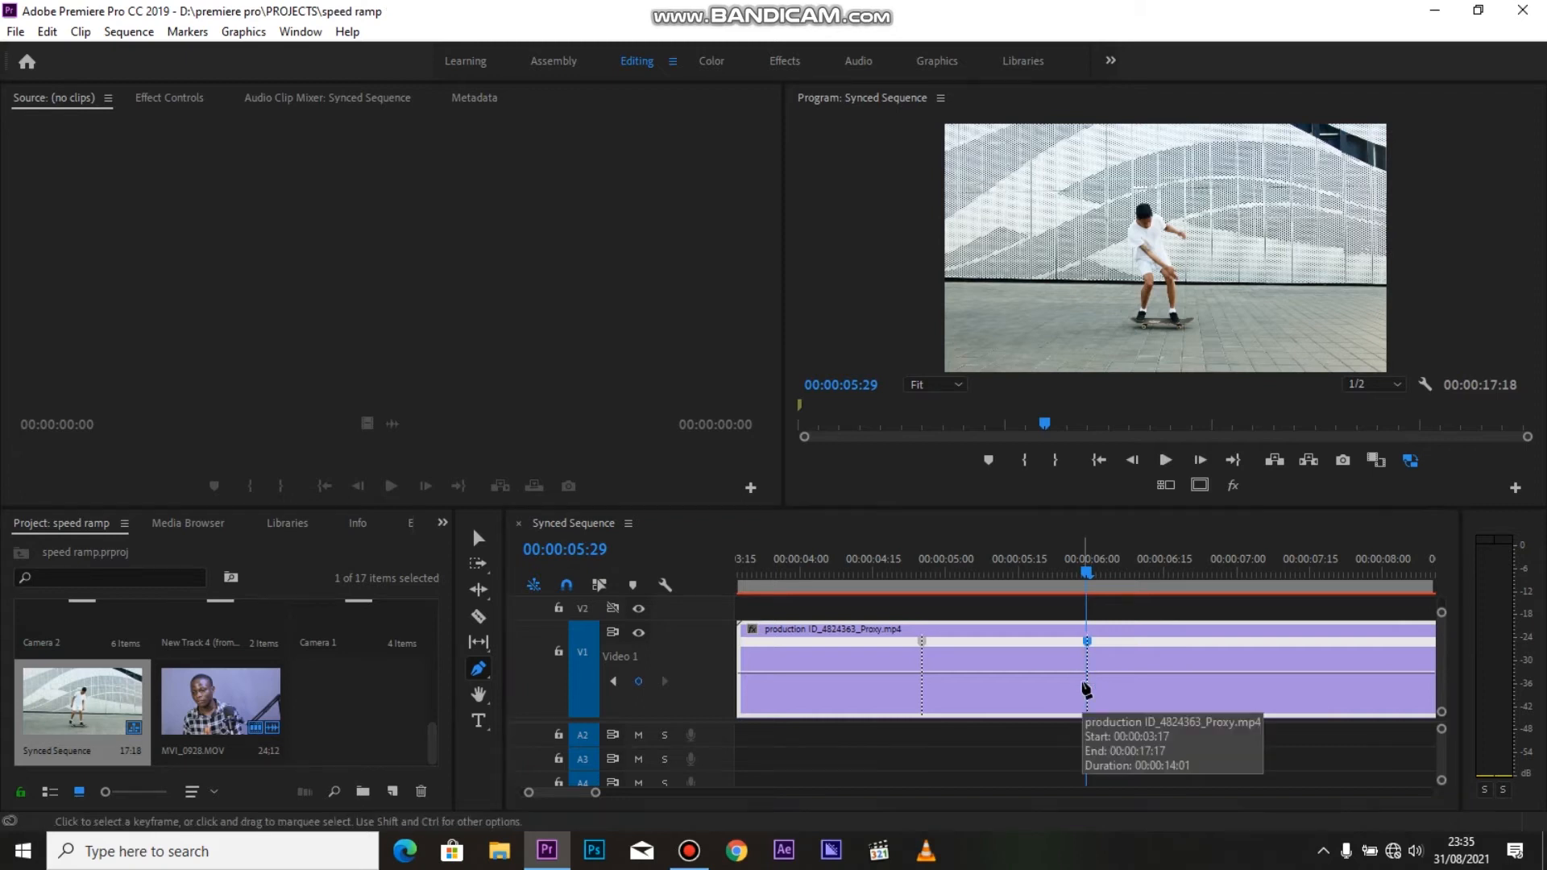
Raise the clip's speed line between the two keyframes to speed up that section
left_click(1086, 689)
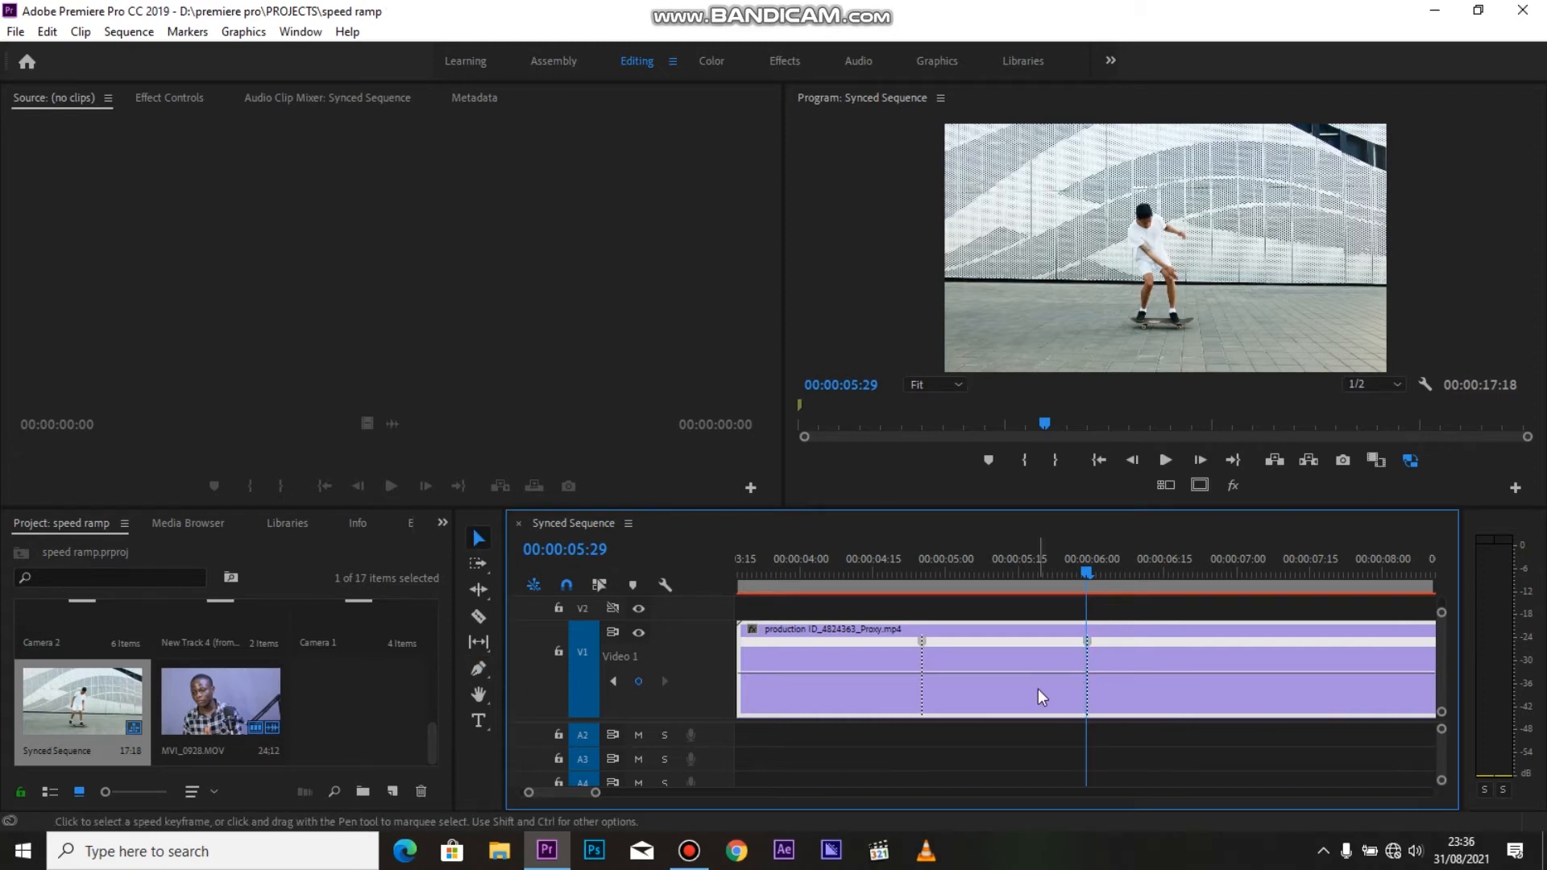
key("v")
left_click_drag(1022, 676, 1023, 574)
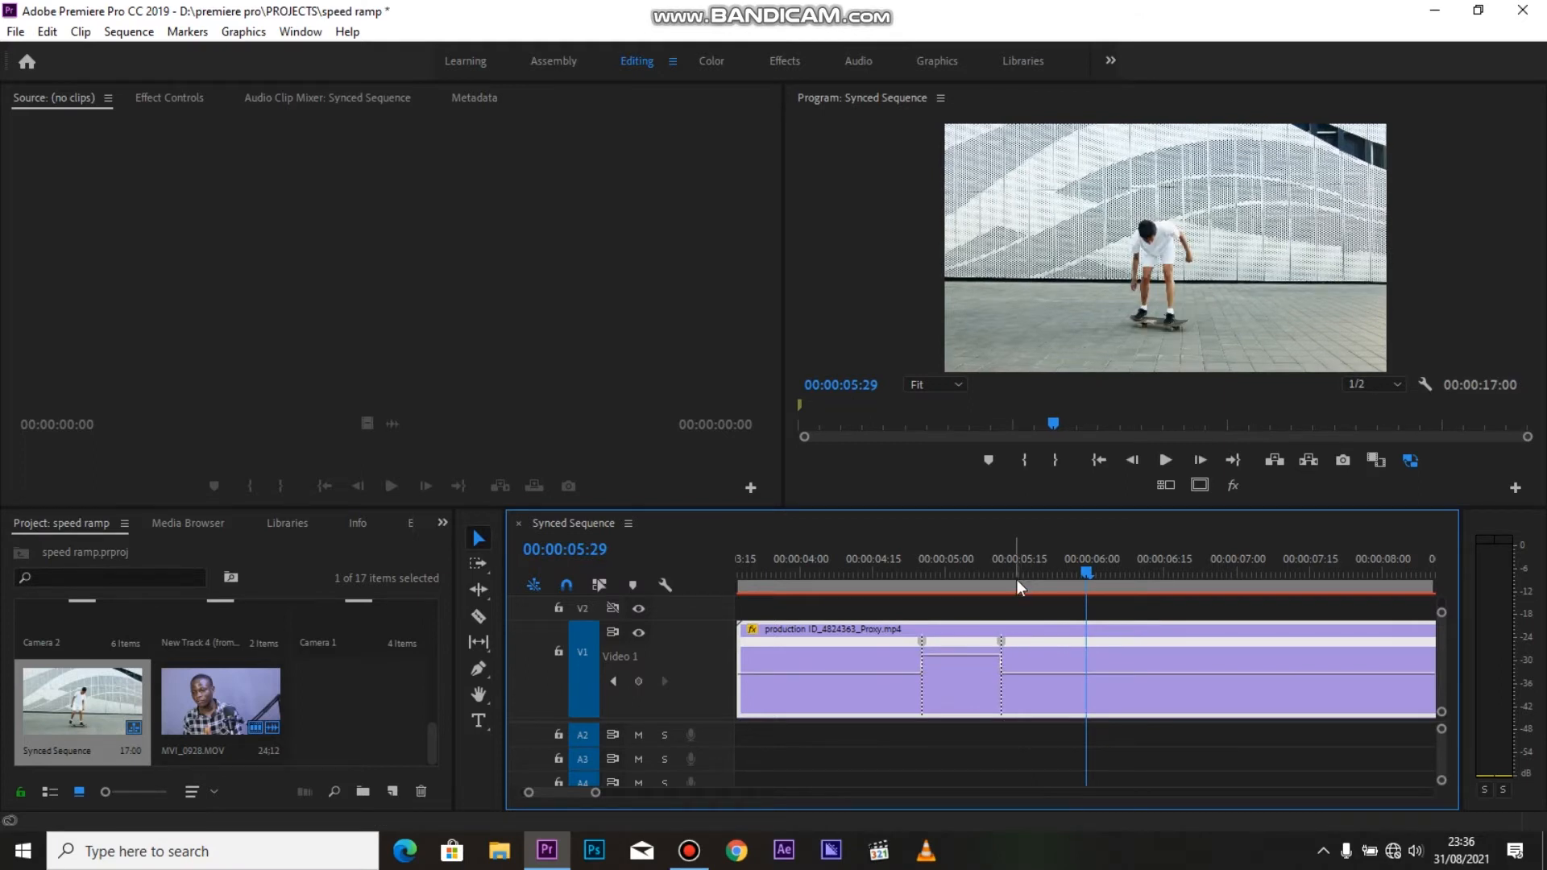
Play the clip from near its start to check the sped-up section
scroll(902, 587, "up", 2)
left_click(908, 580)
left_click(853, 573)
key("space")
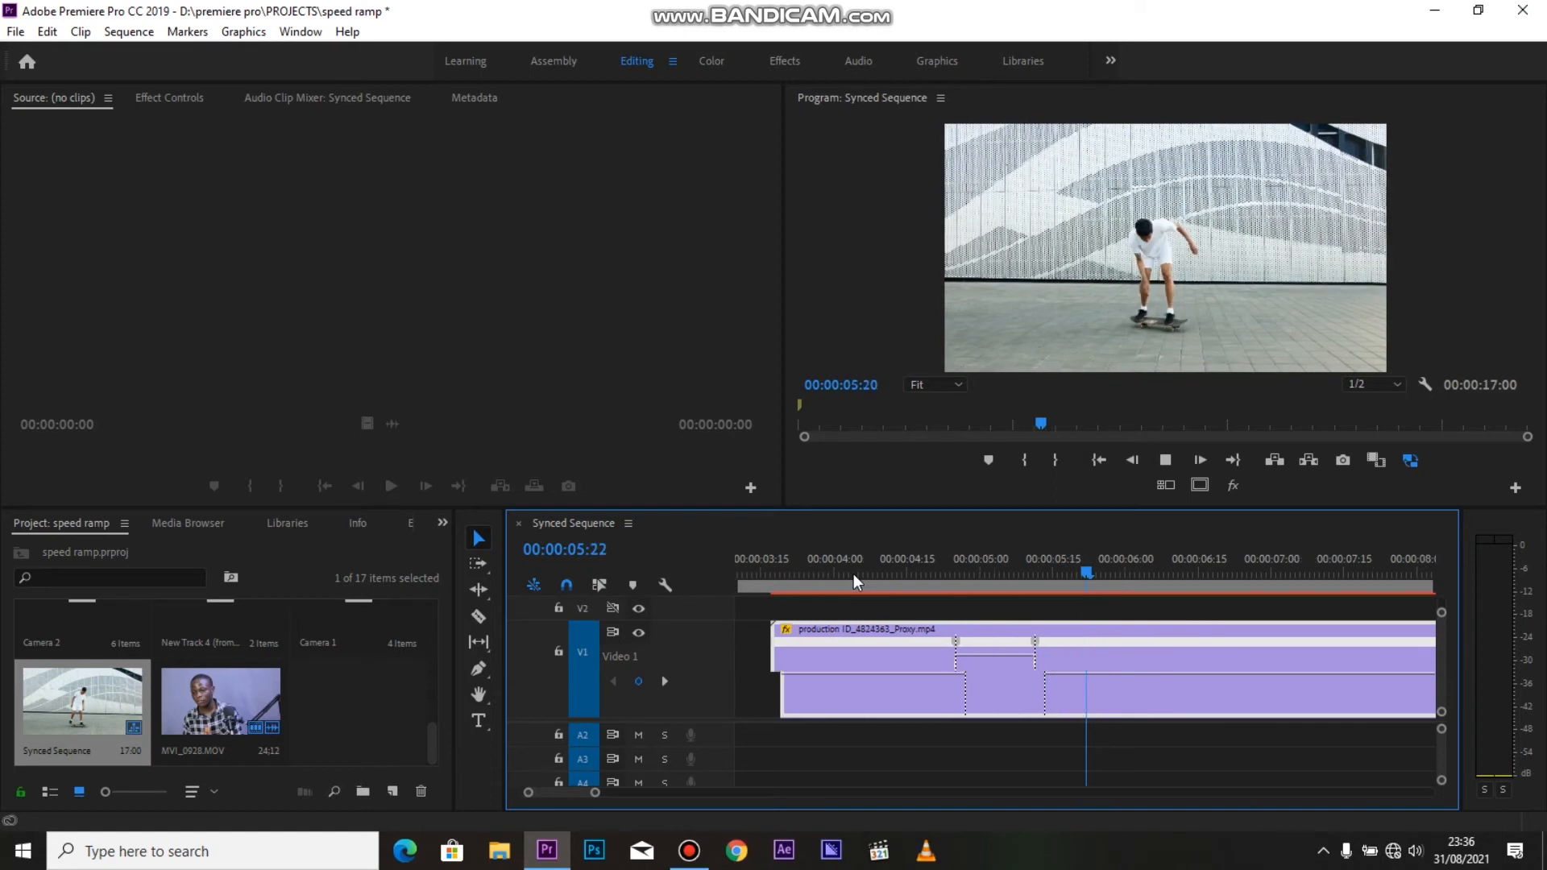
left_click(773, 576)
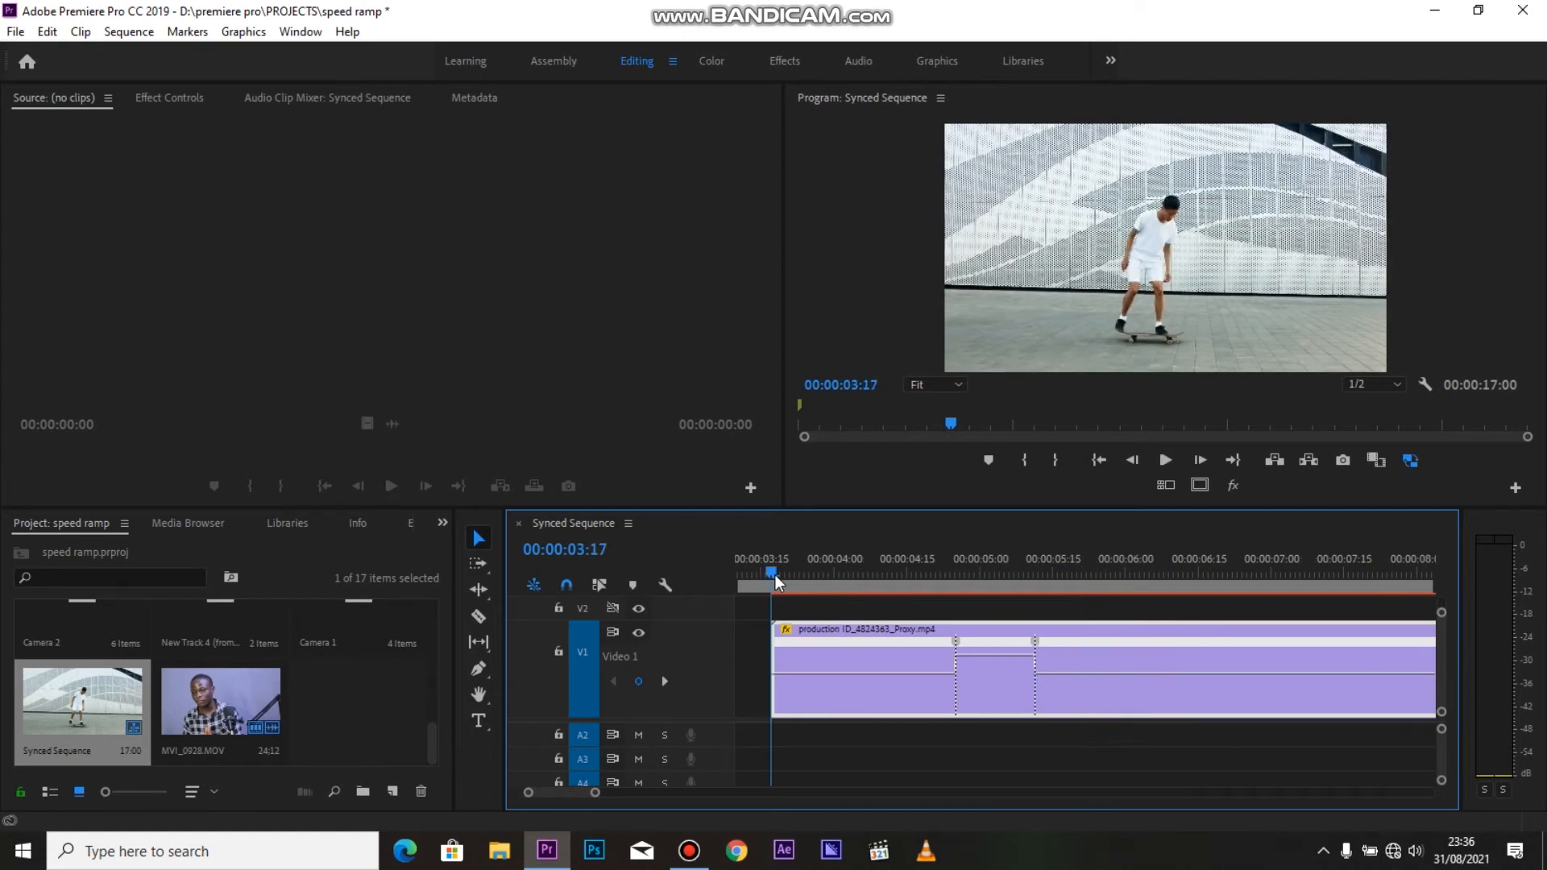
key("space")
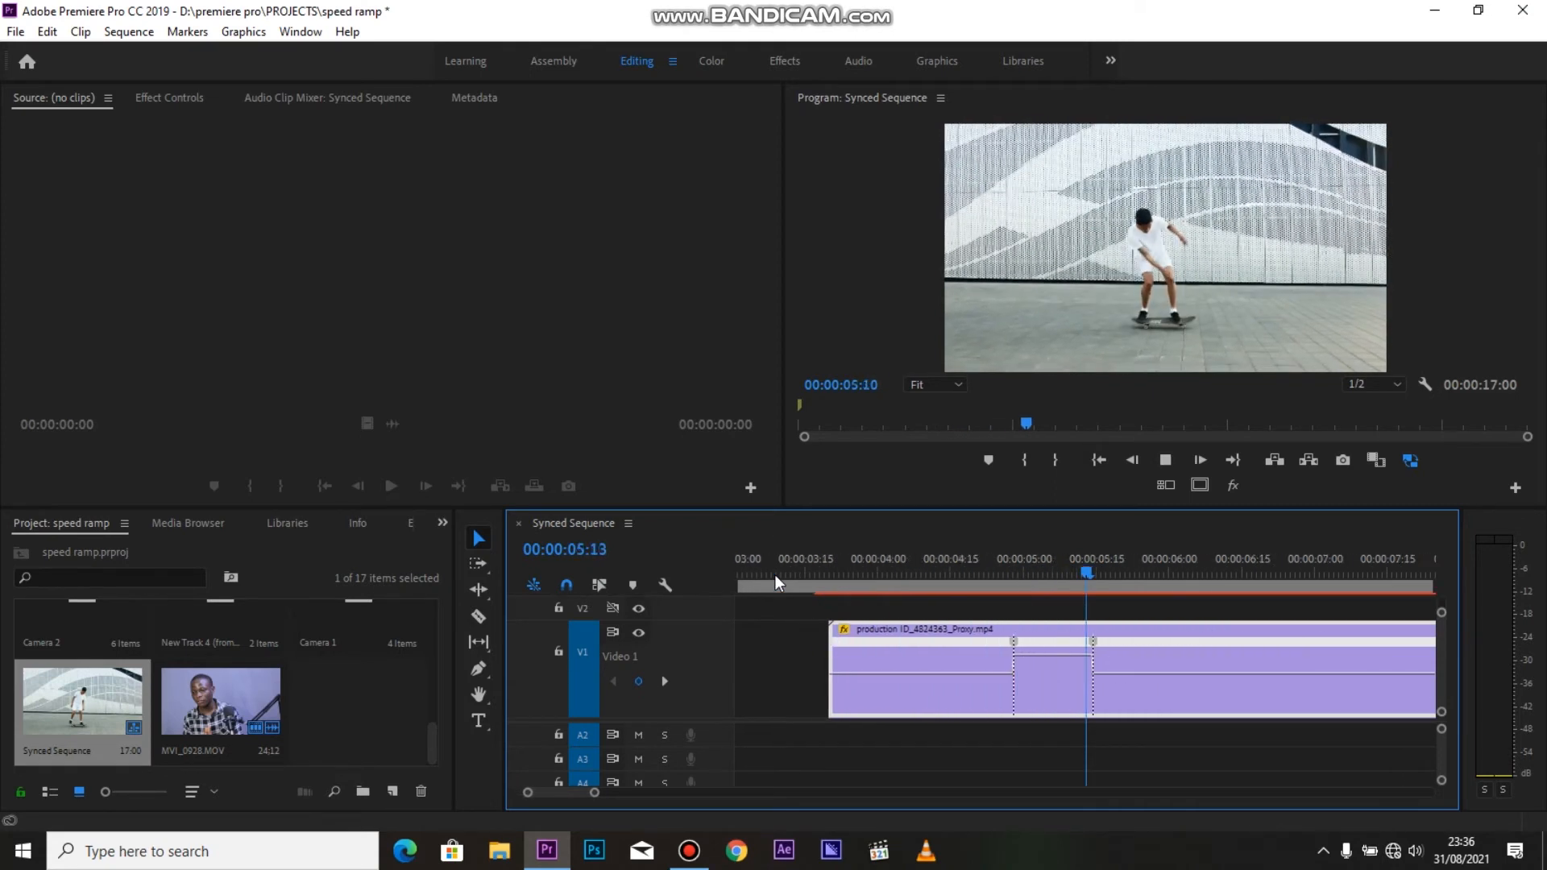
key("space")
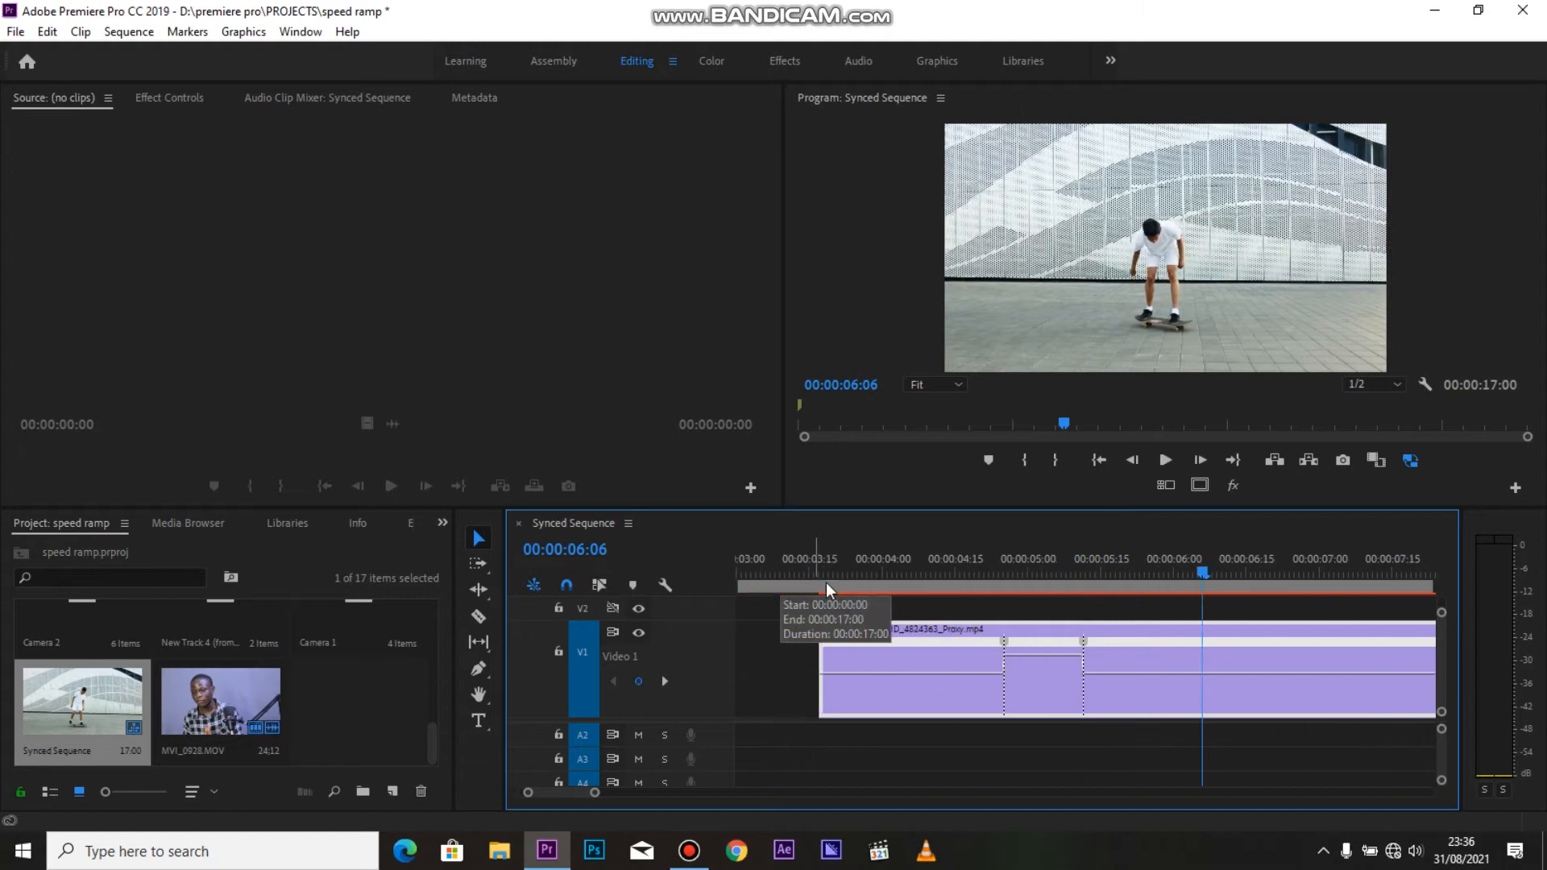
Replay the clip and raise the speed between the two keyframes slightly further
left_click(830, 574)
key("space")
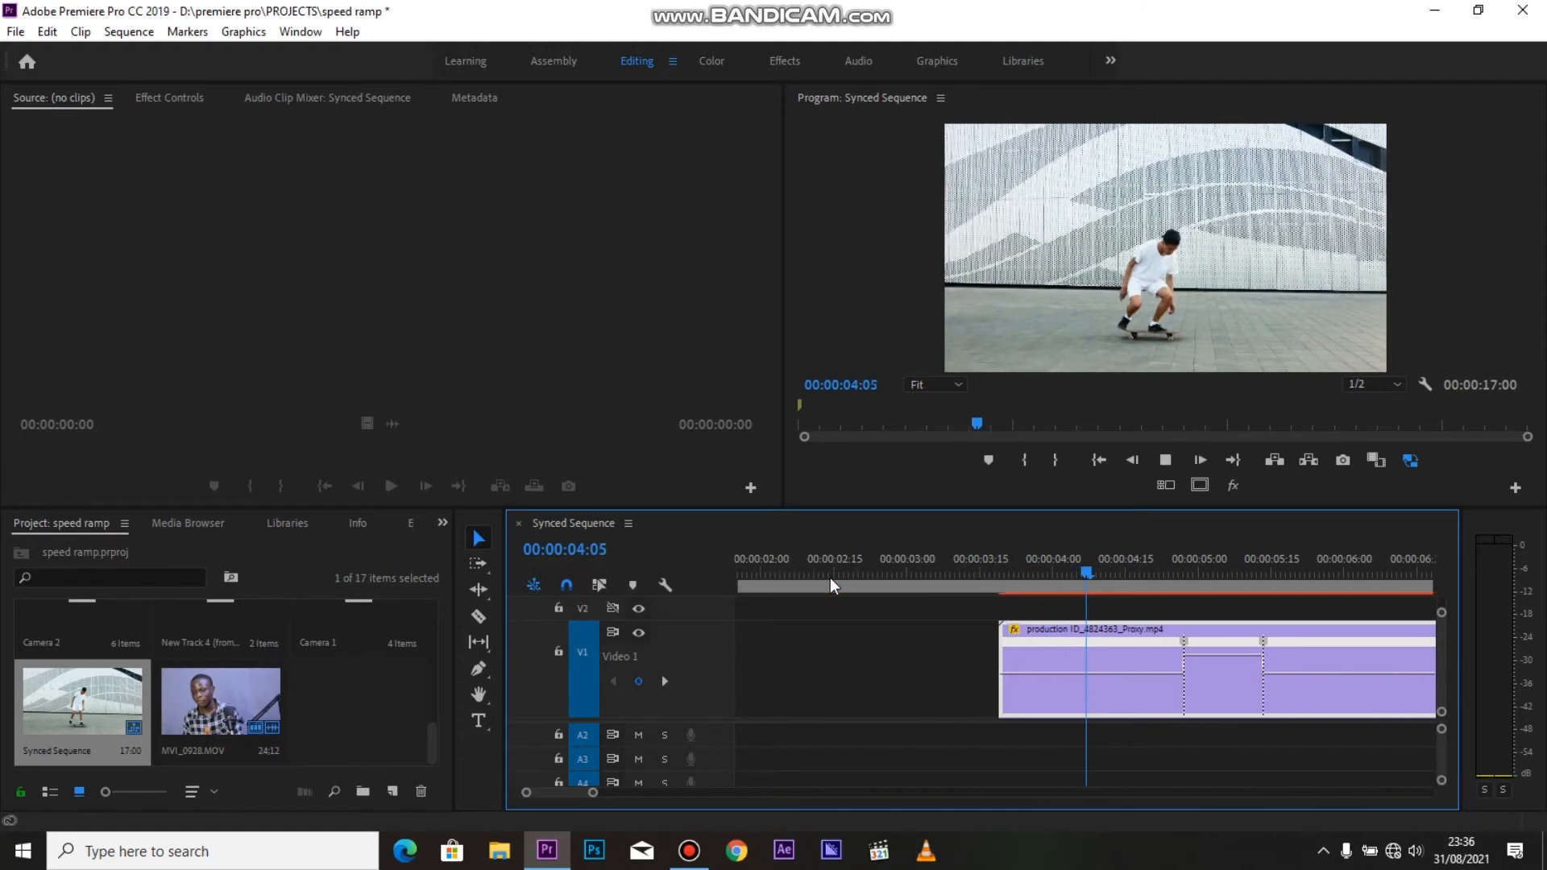
key("space")
left_click_drag(995, 654, 996, 636)
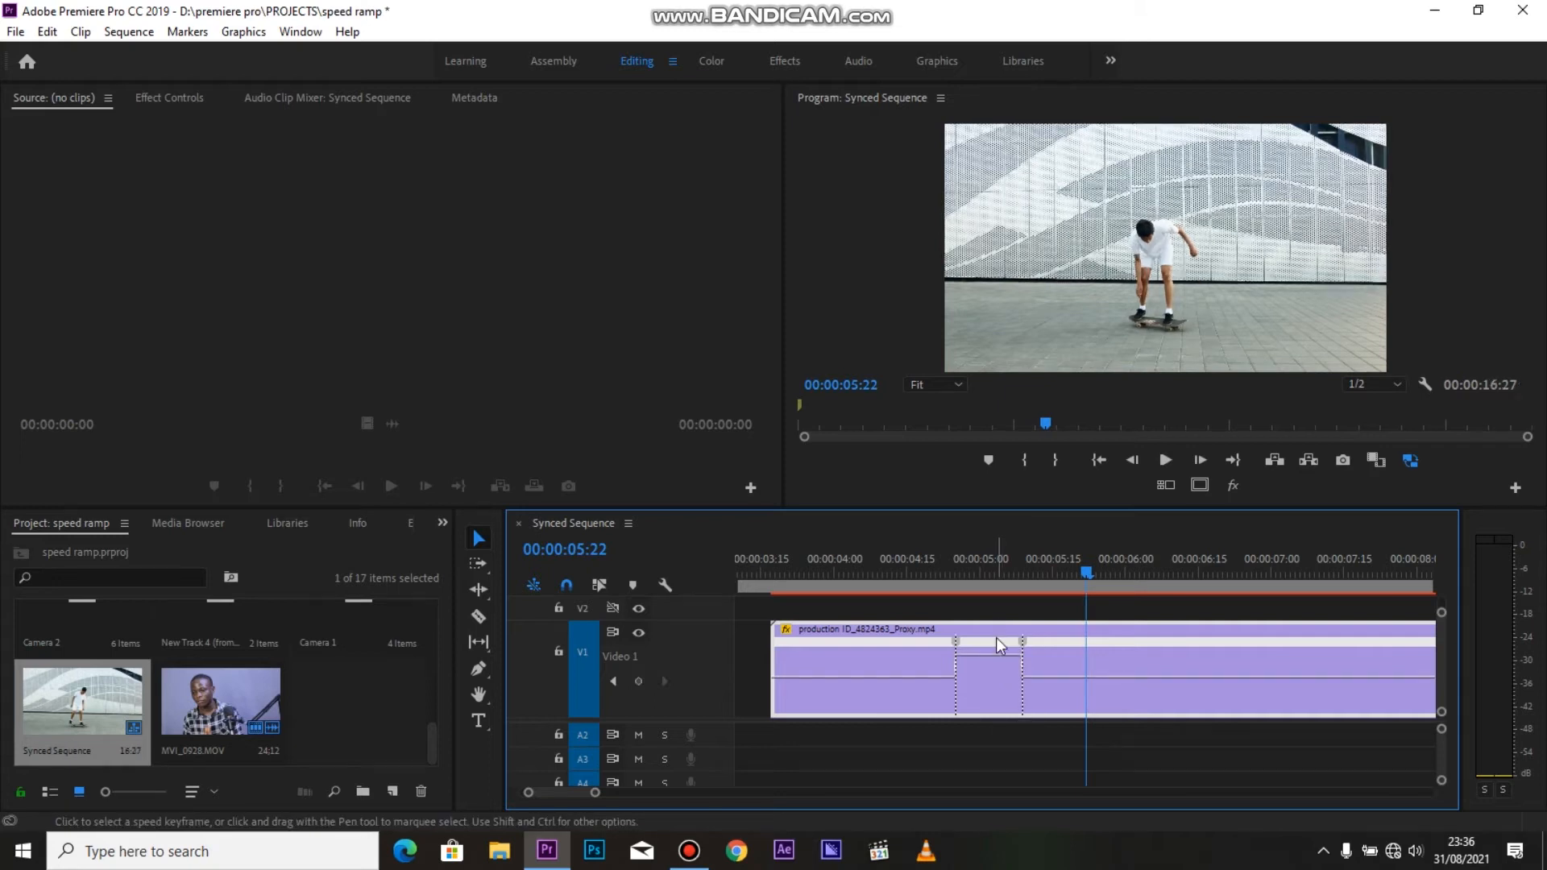
Play the clip repeatedly from its start to review the faster section and its abrupt speed changes
left_click(780, 577)
key("space")
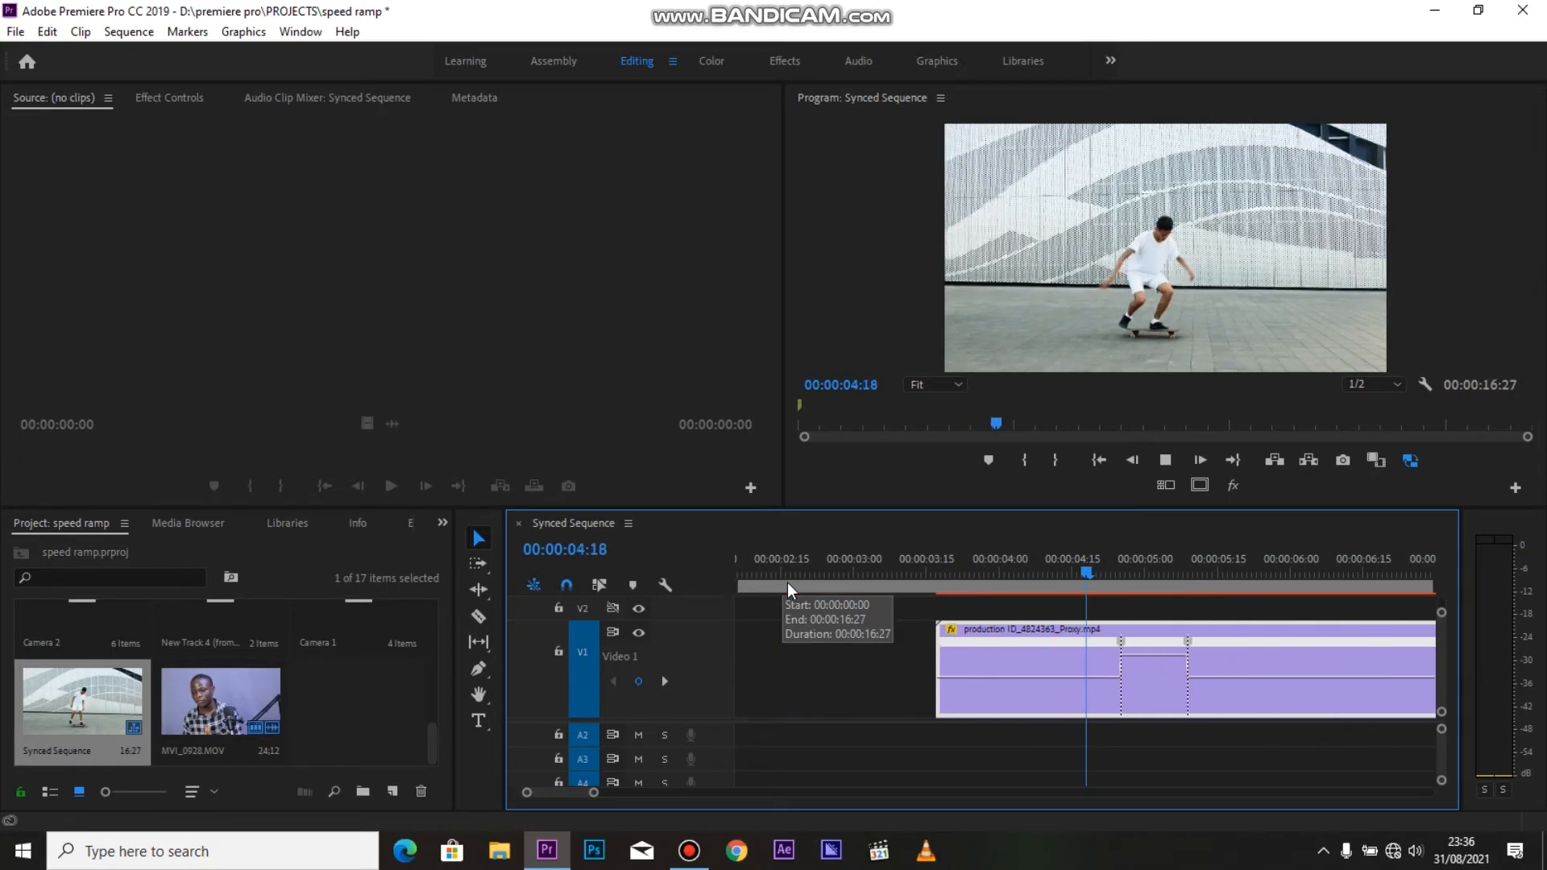
key("space")
left_click(758, 591)
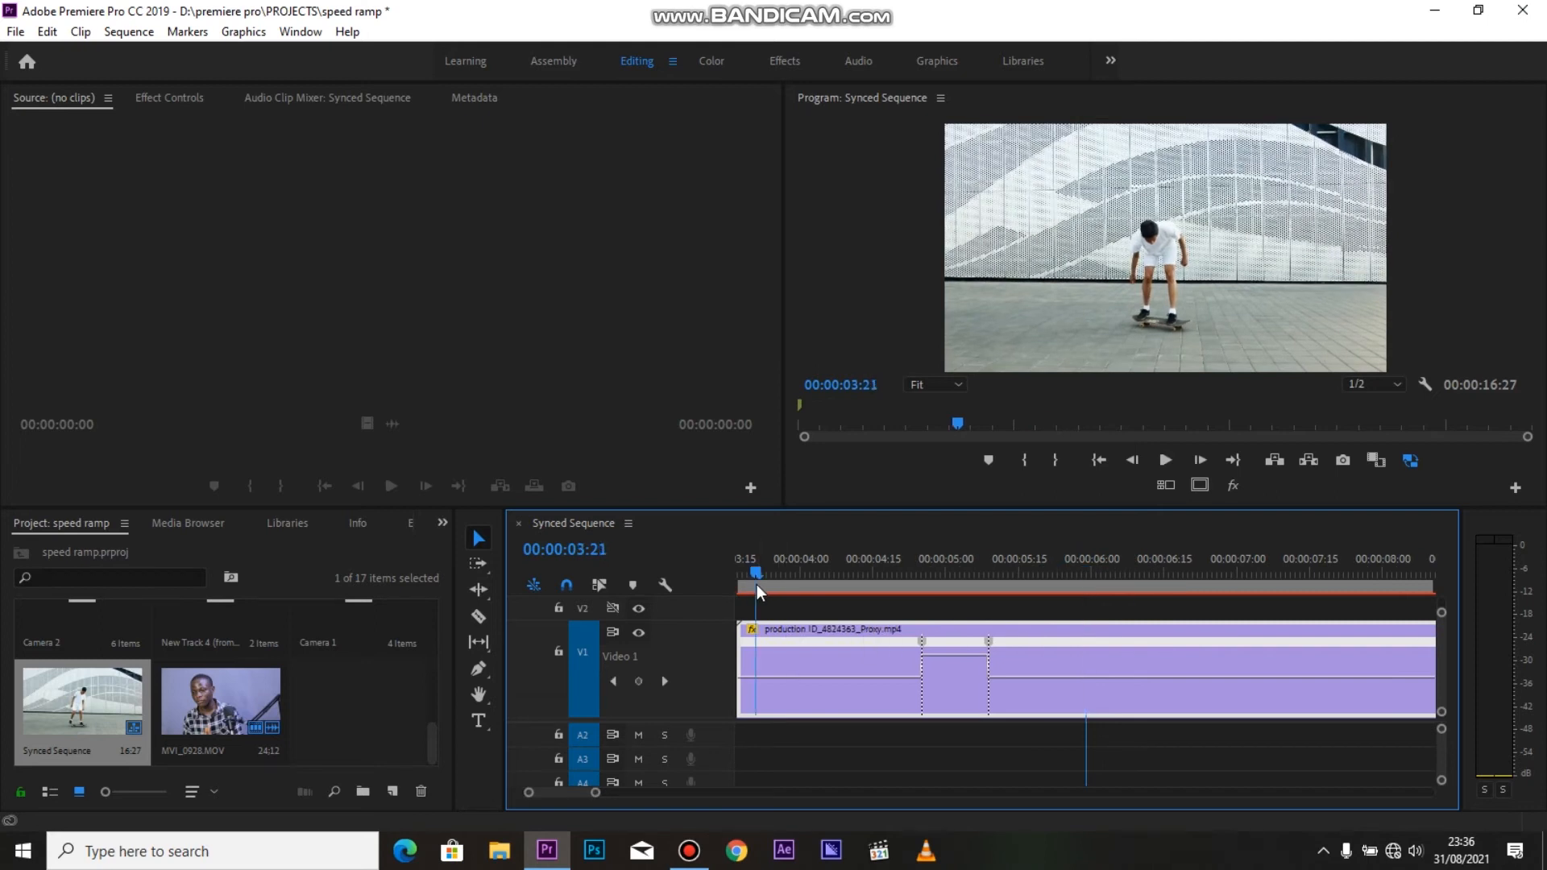
key("space")
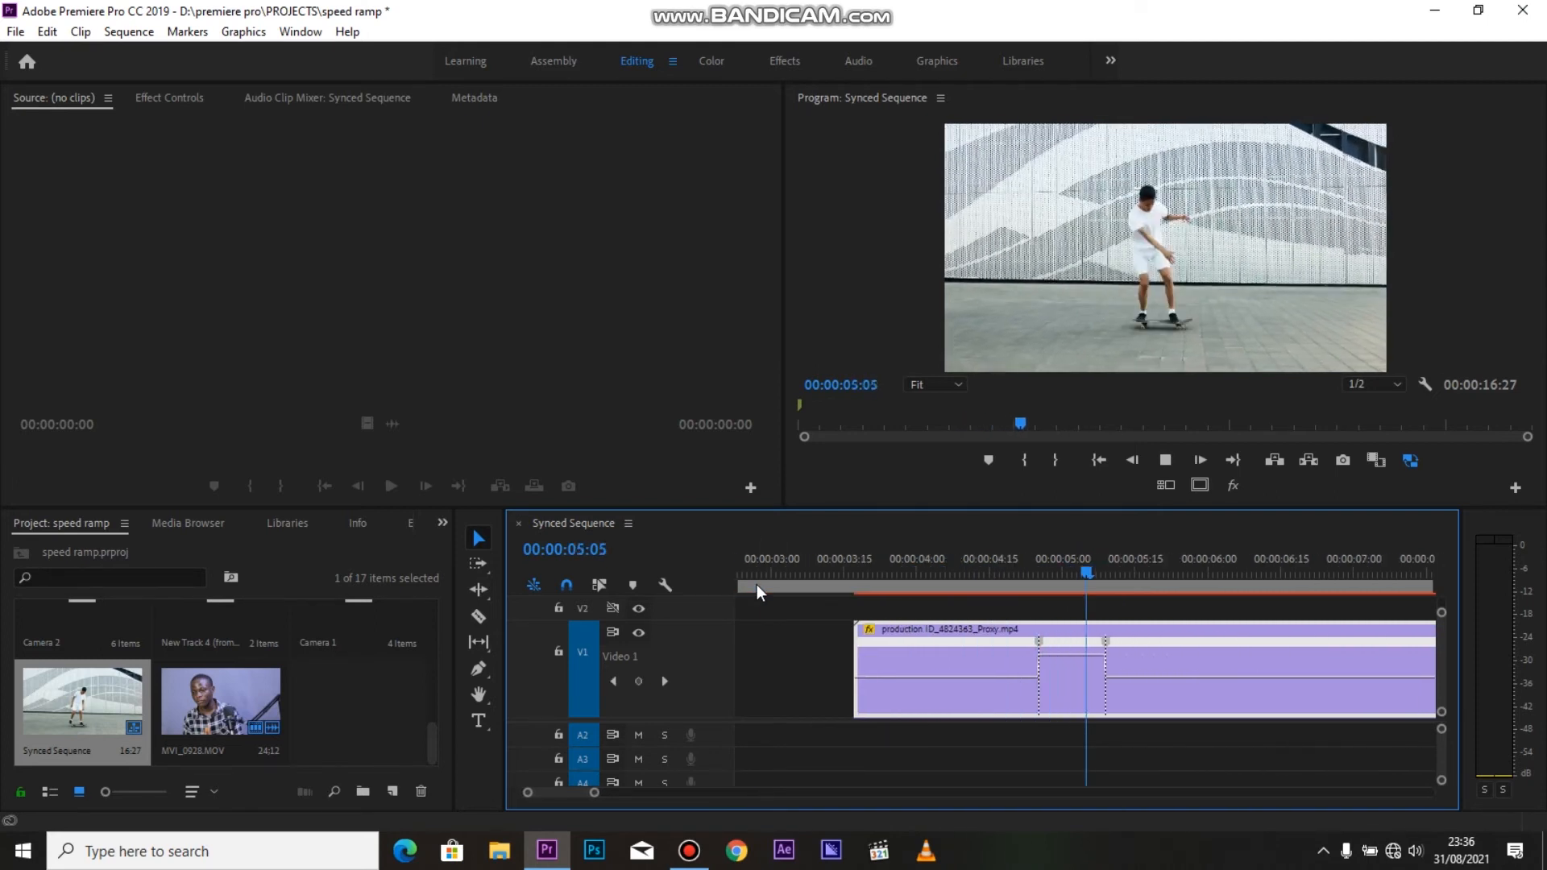
left_click(836, 577)
key("space")
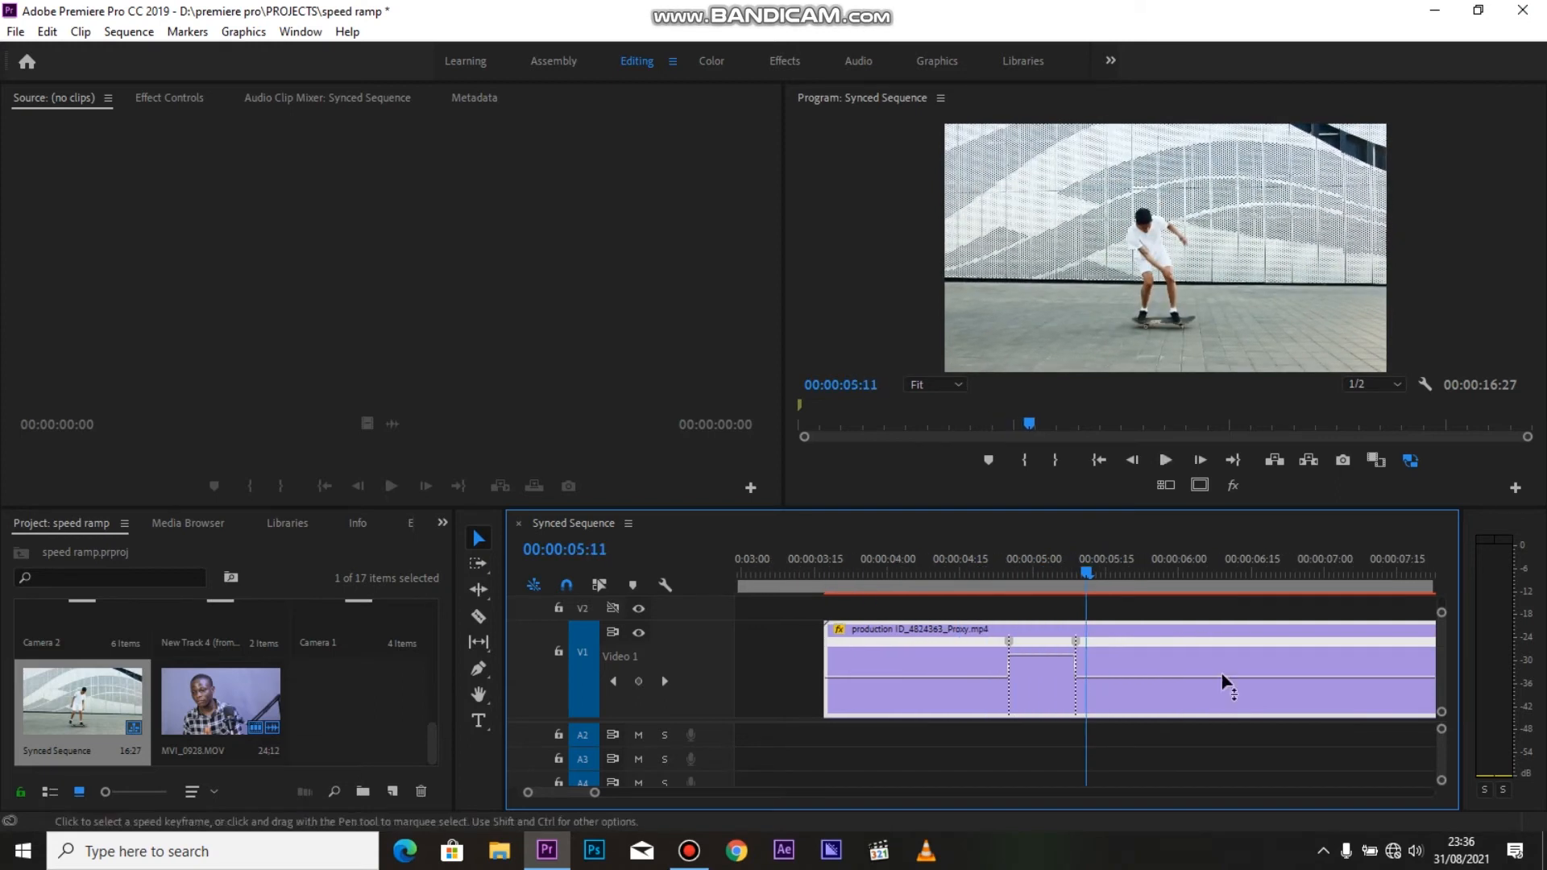
scroll(1017, 664, "down", 1)
left_click(842, 577)
key("space")
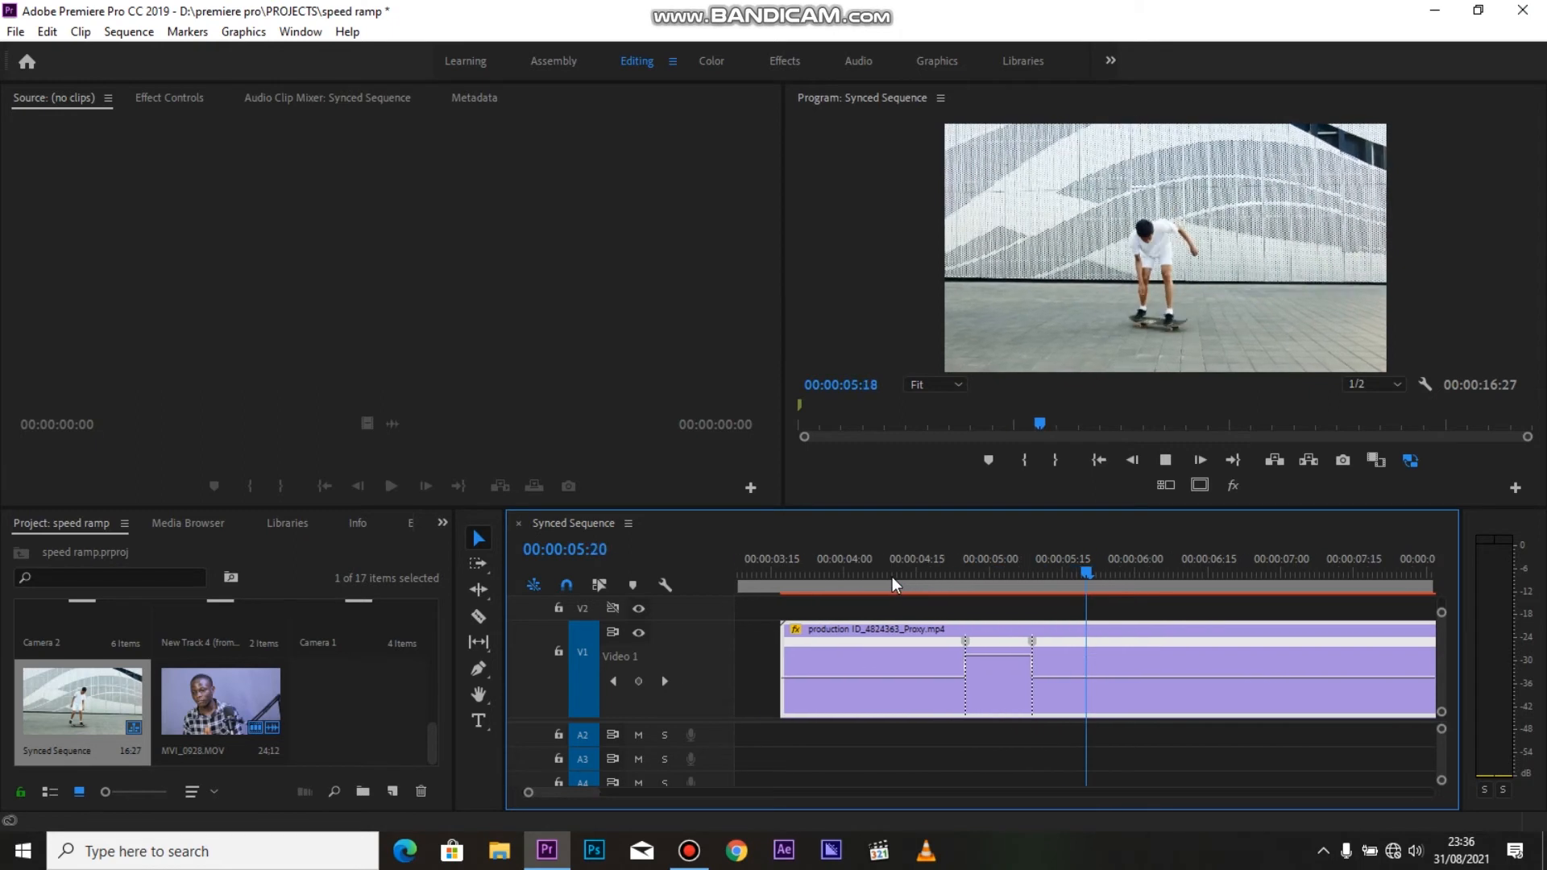
key("space")
Split both speed keyframes into gradual transitions, ramping up into the fast section and ramping down out of it
mouse_move(915, 657)
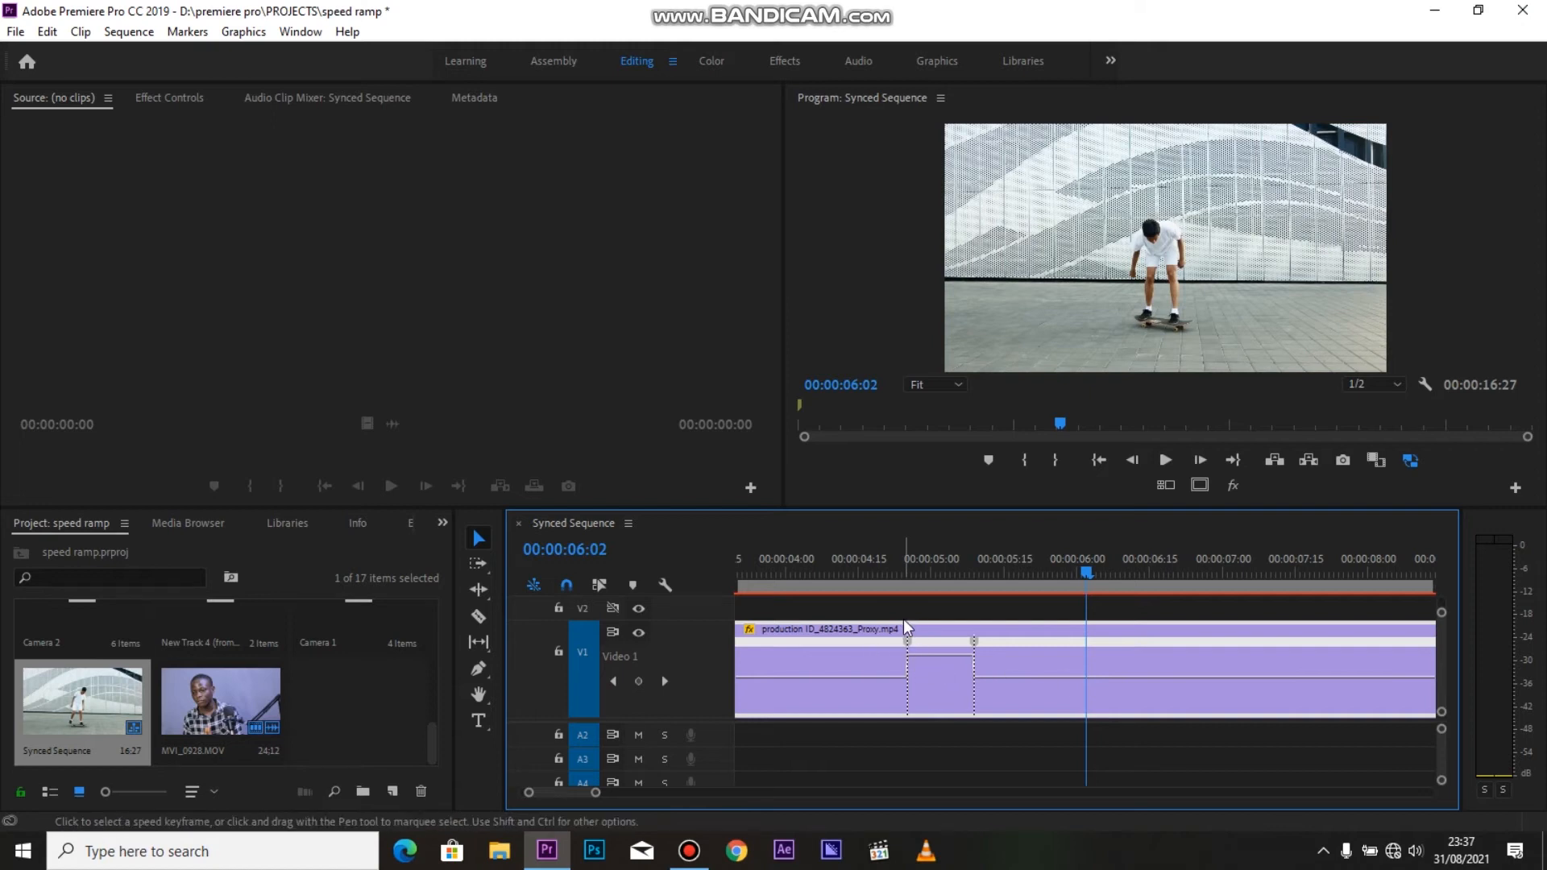
left_click(911, 643)
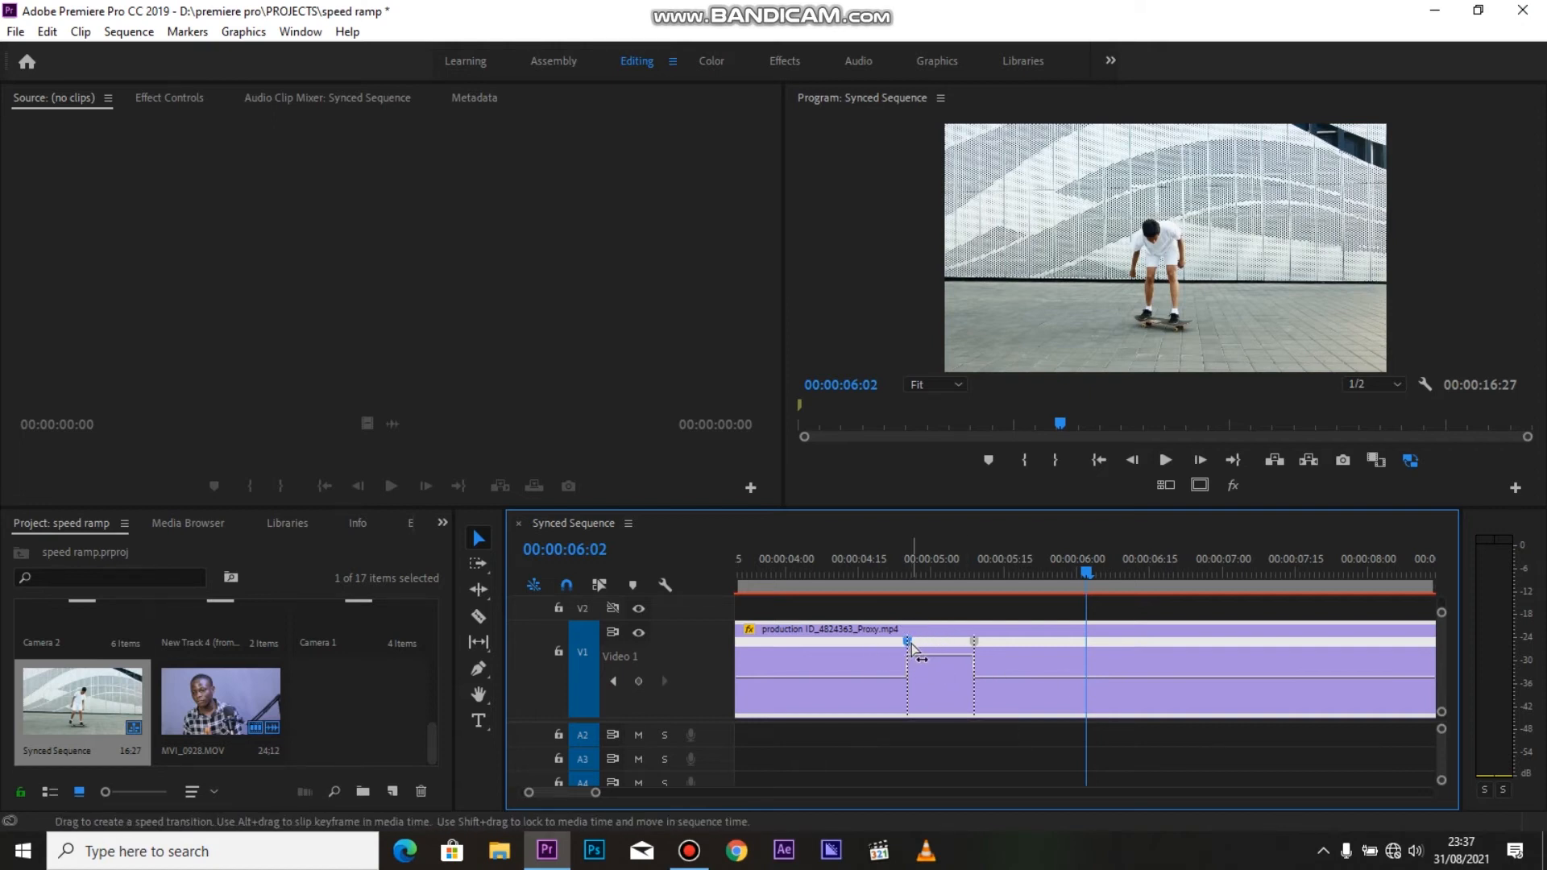
mouse_move(911, 645)
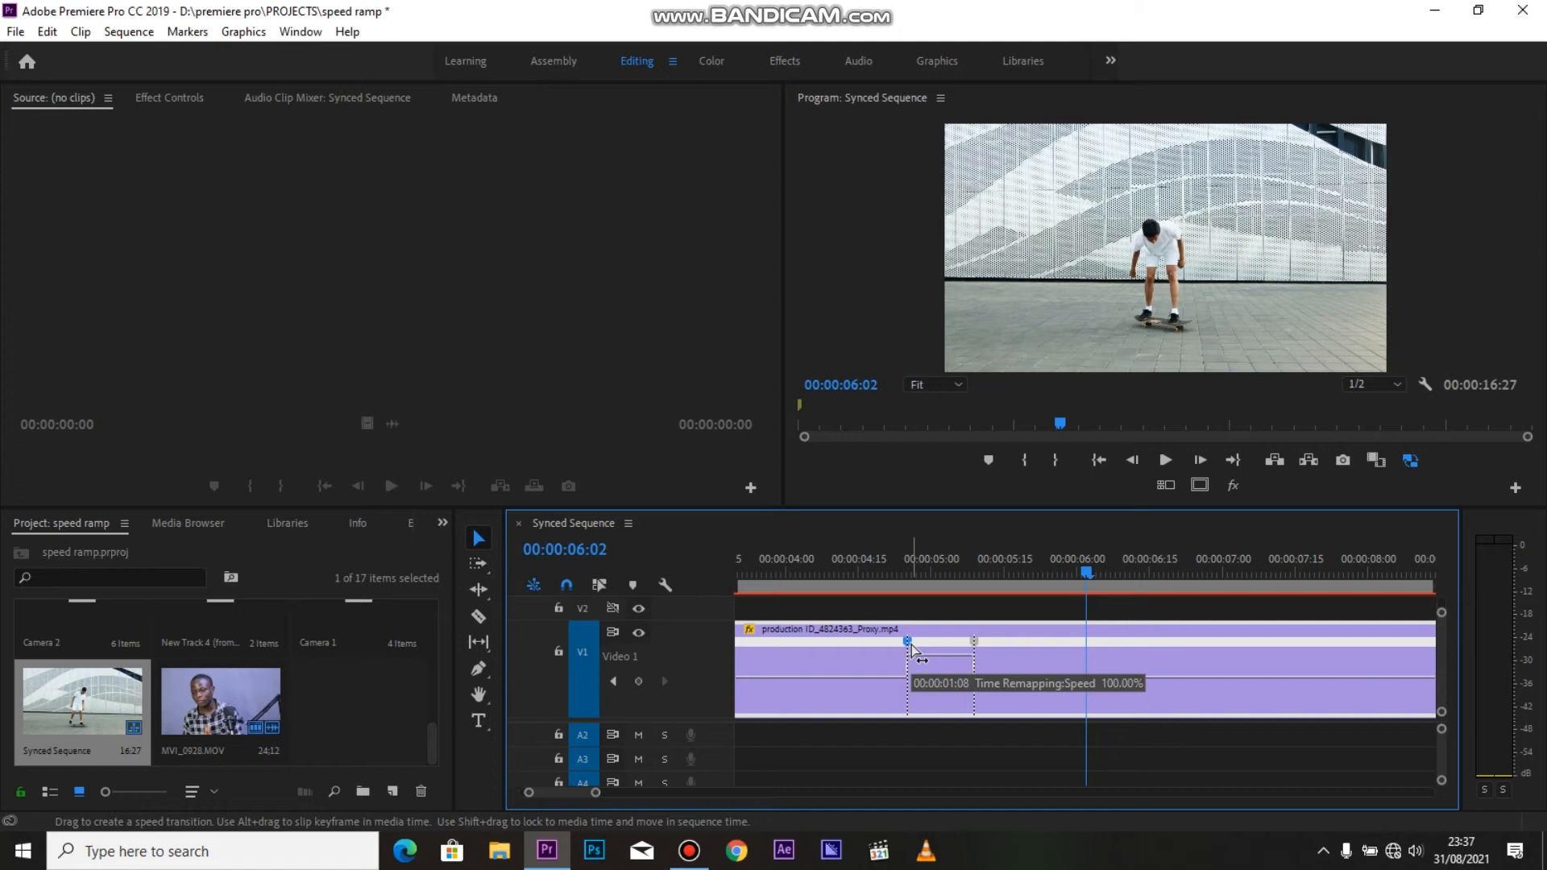
left_click_drag(907, 644, 869, 648)
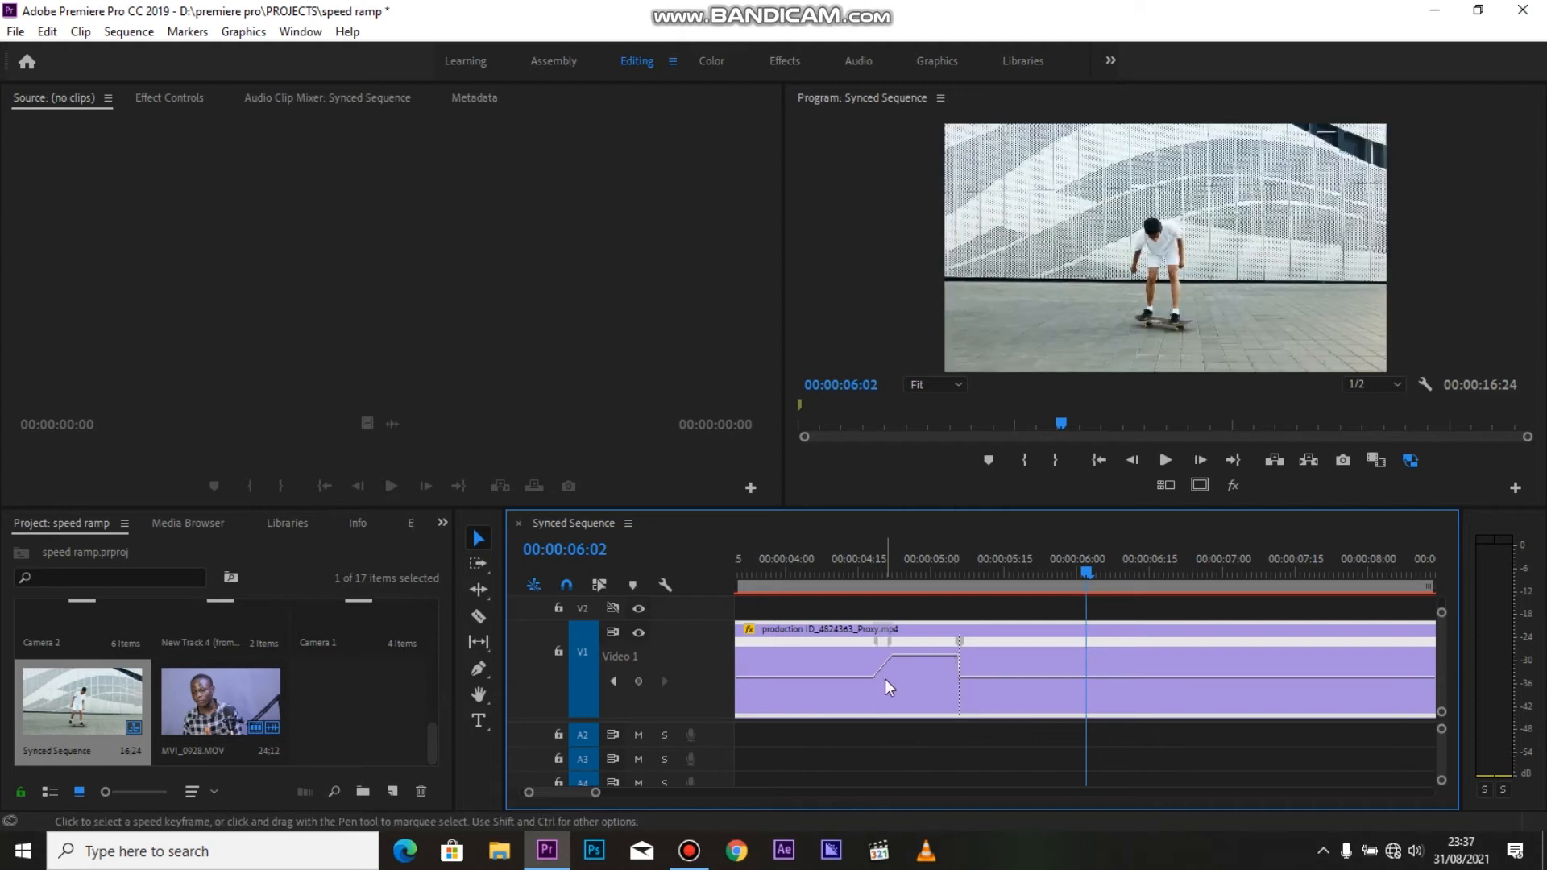
left_click(960, 642)
left_click_drag(962, 647, 1000, 646)
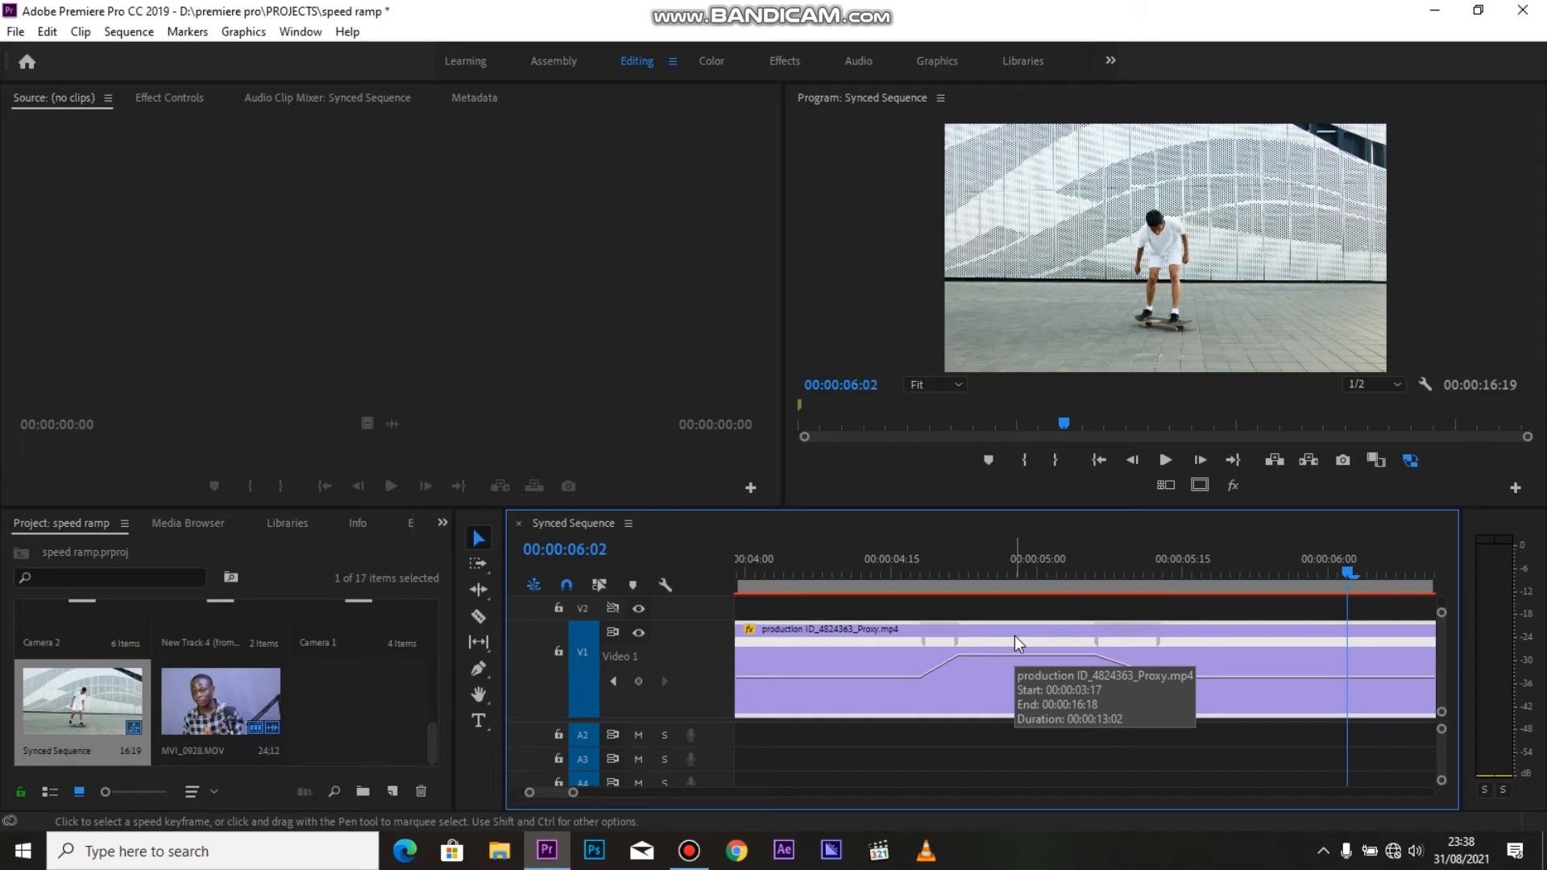
Smooth the ramp into the fast section by bending its straight speed transition into an eased curve
left_click(956, 643)
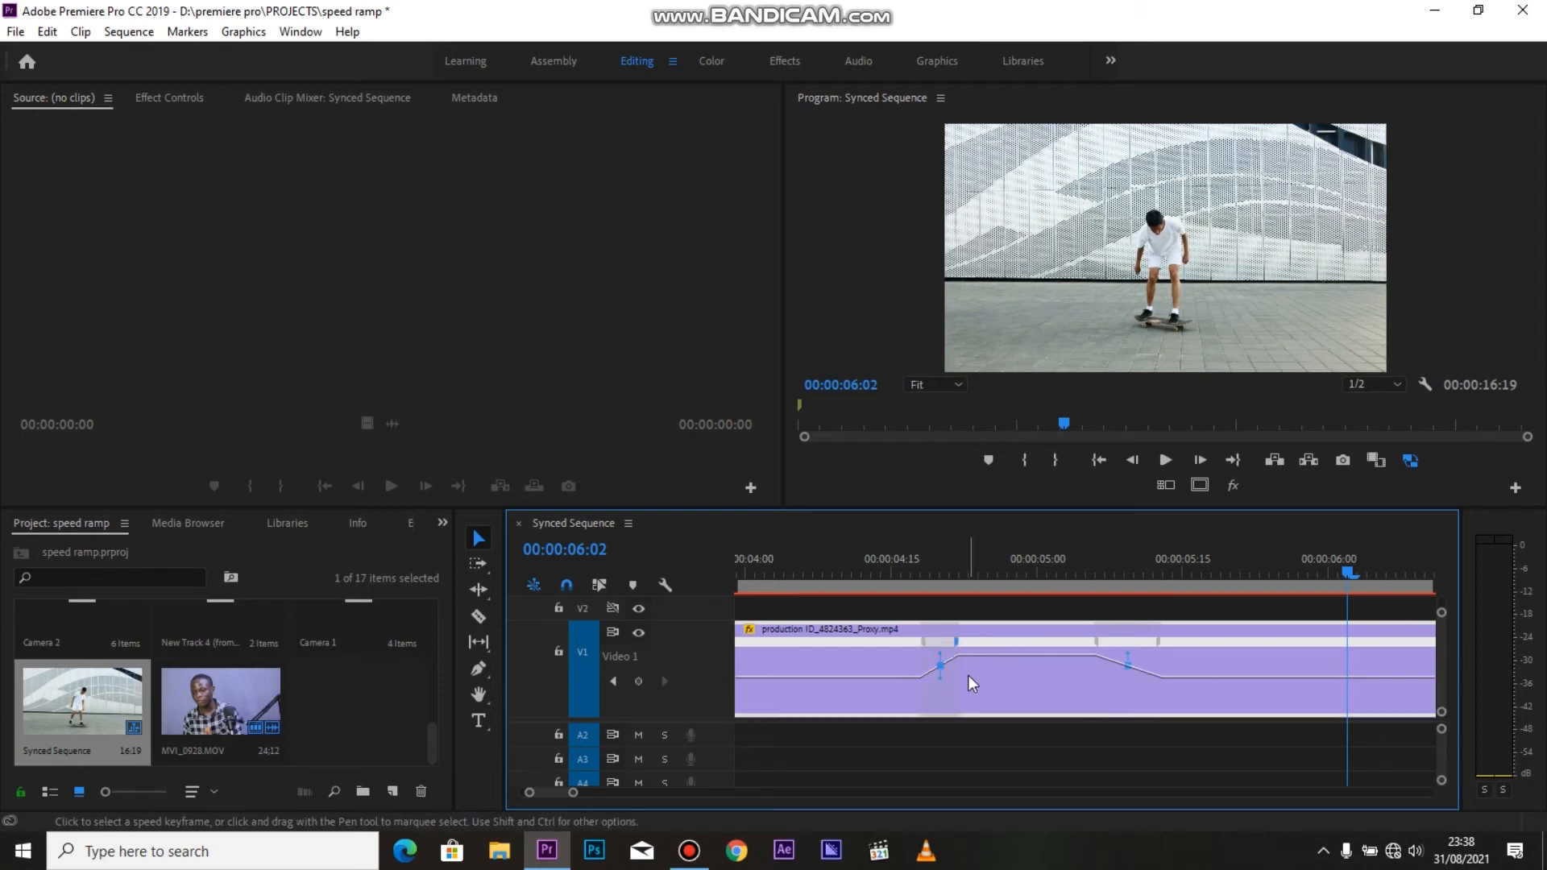
left_click(942, 659)
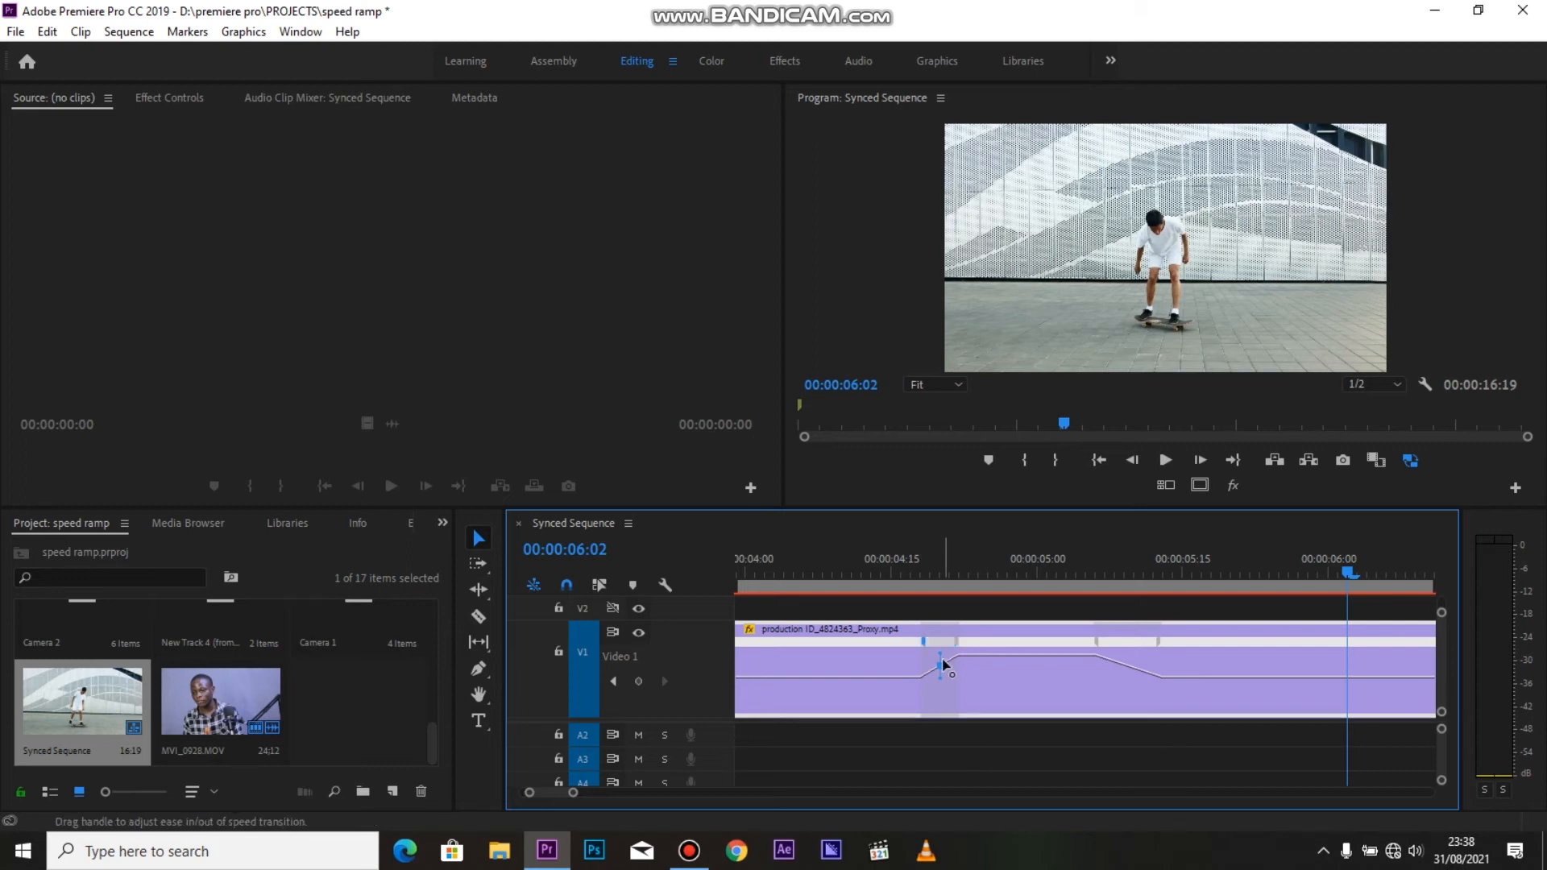
left_click_drag(942, 662, 999, 661)
left_click(1020, 625)
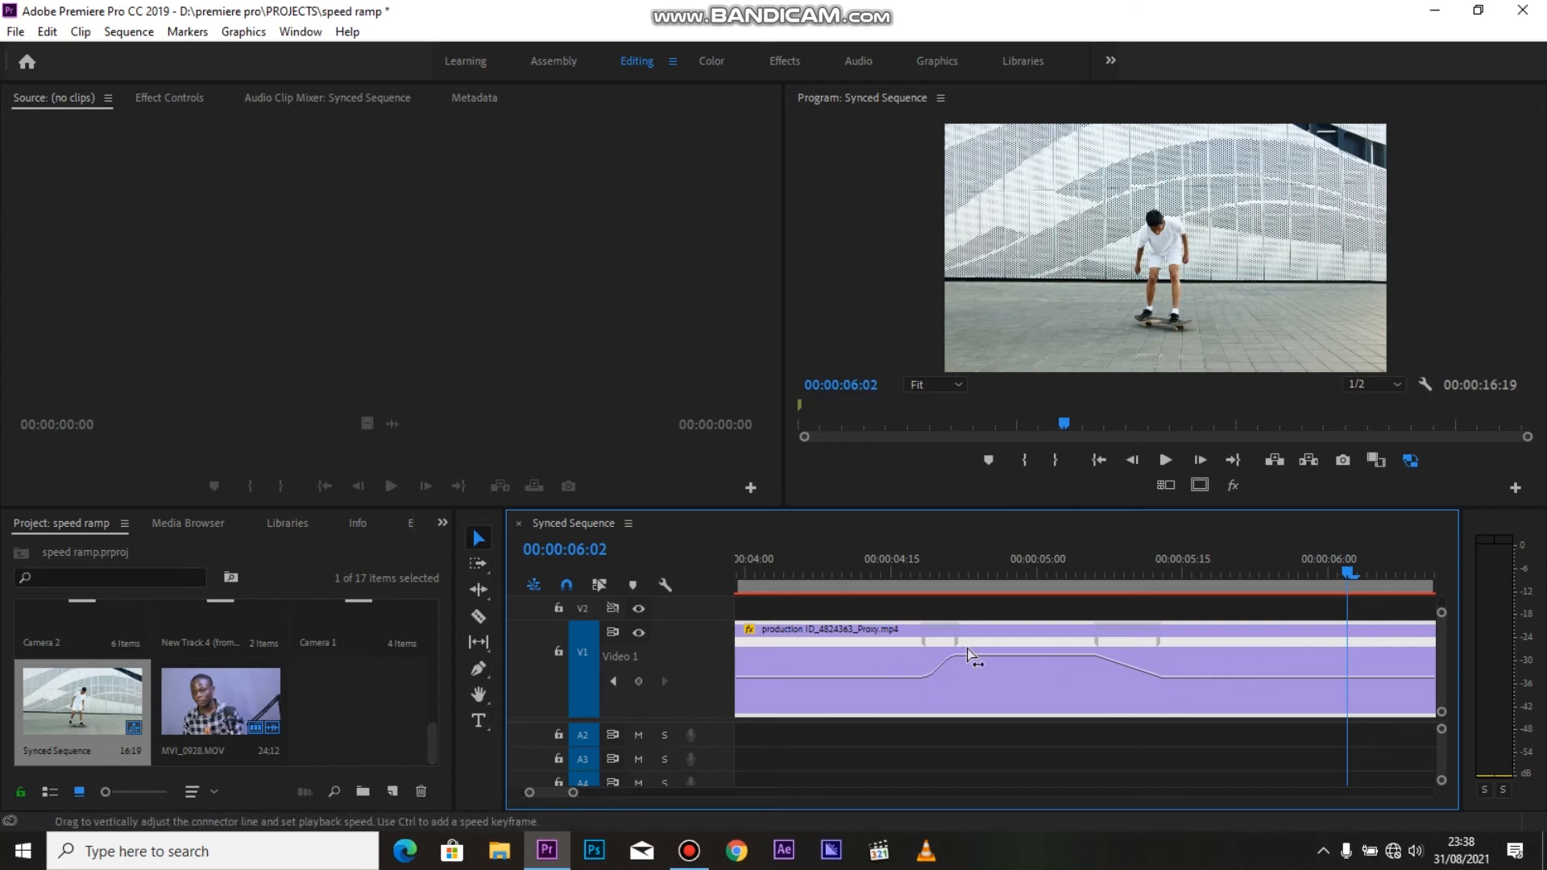
Play the sequence from 00:00:04:10 to check the eased ramp into the fast section
left_click(825, 574)
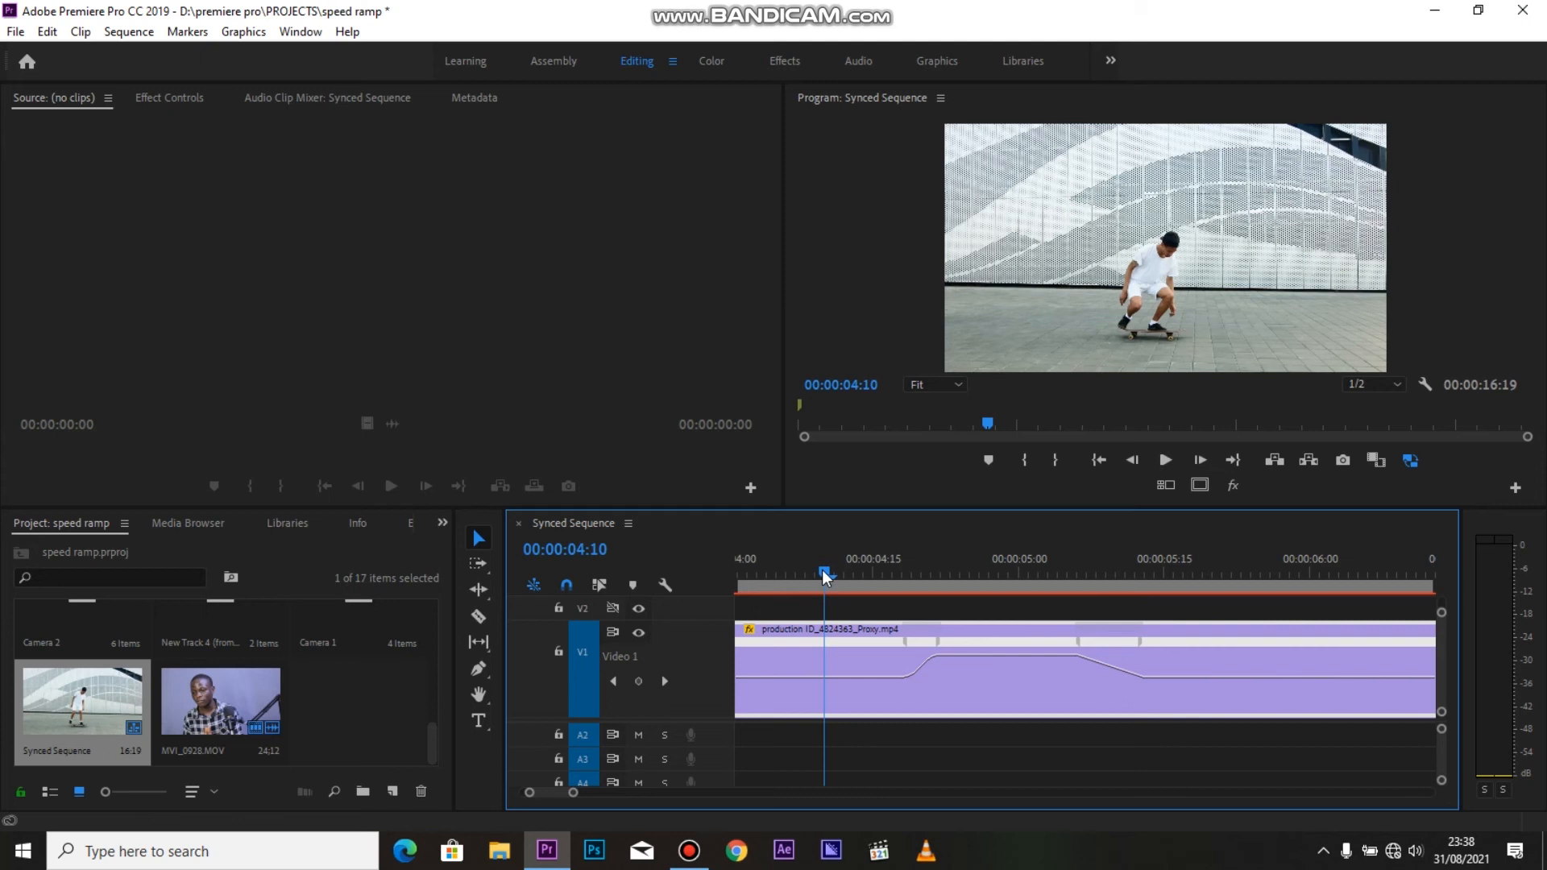
key("space")
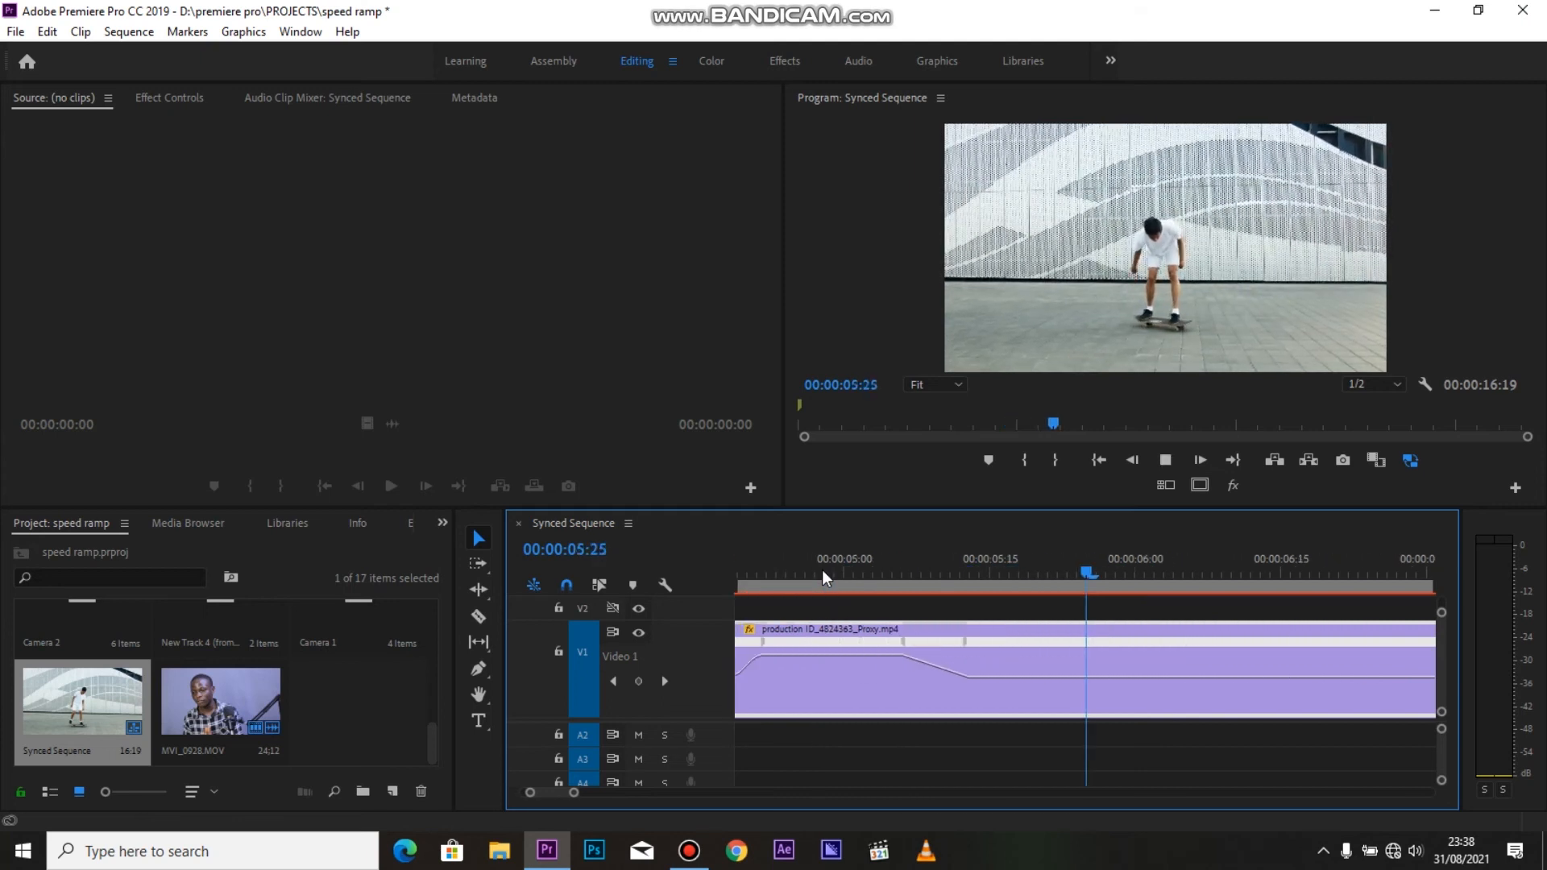
key("space")
Smooth the ramp out of the fast section by bending its straight speed transition into an eased curve
scroll(901, 667, "up", 3)
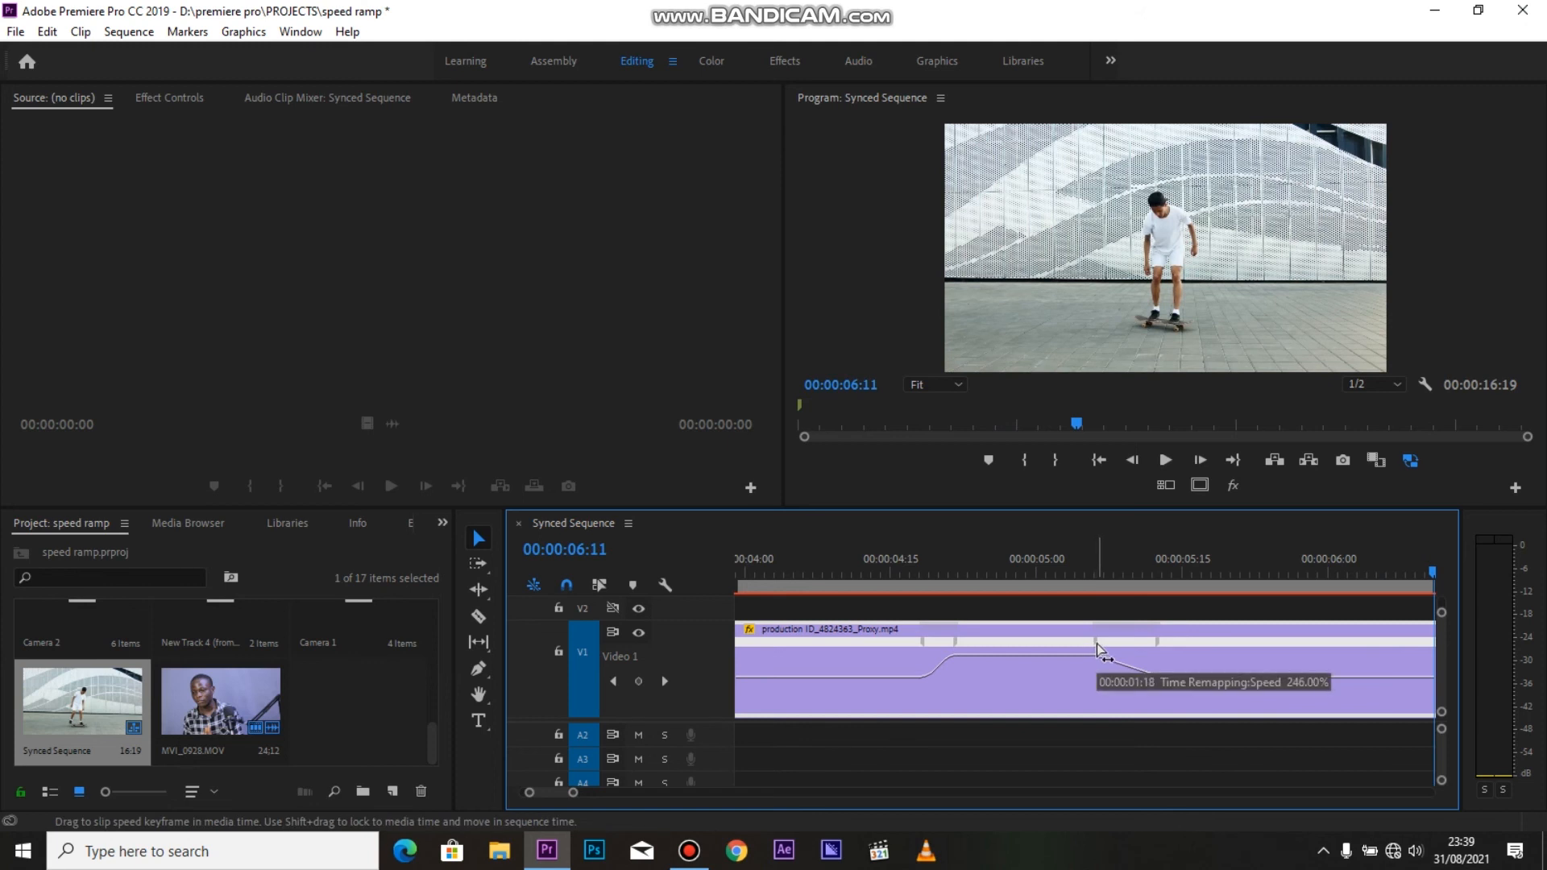
left_click_drag(1096, 644, 1166, 669)
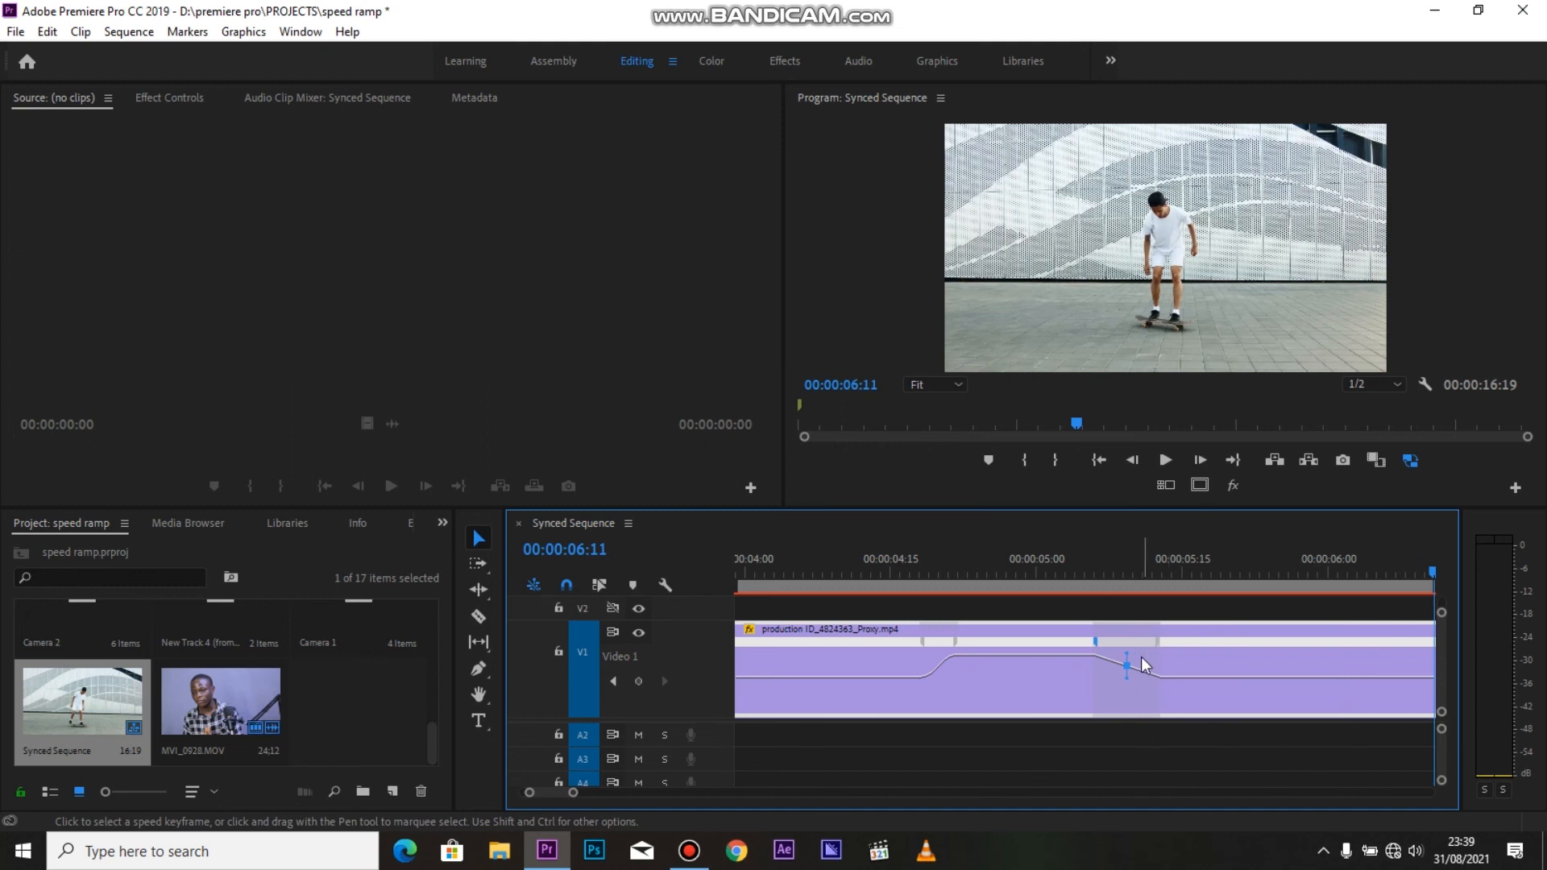
left_click_drag(1104, 667, 1023, 717)
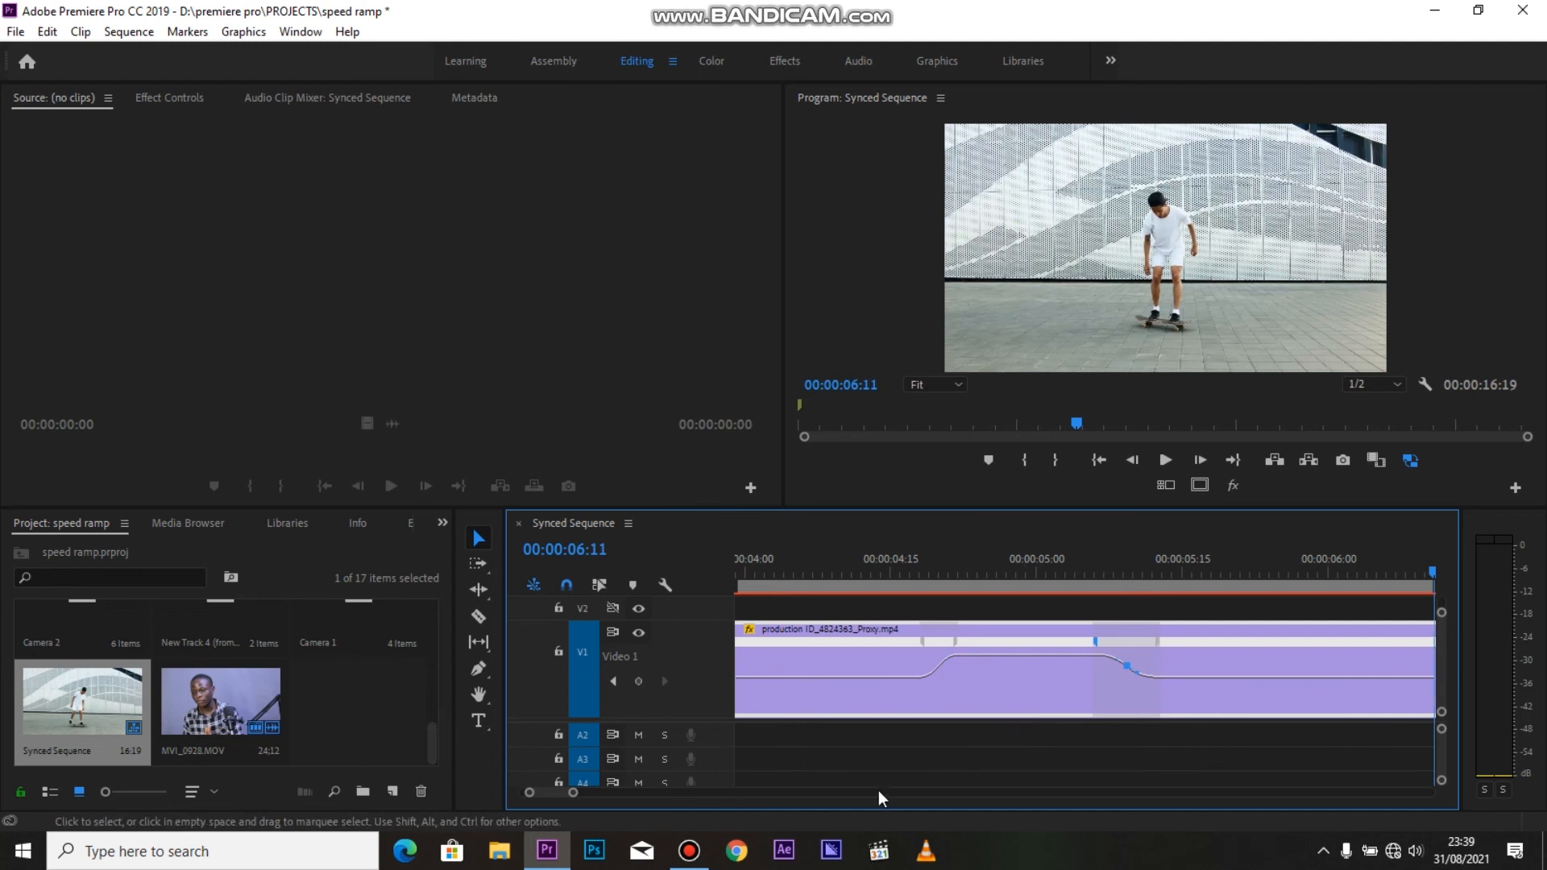
Play the clip from its start to review both eased speed transitions, and return the playhead to the clip's start
key("minus")
key("minus")
left_click(998, 574)
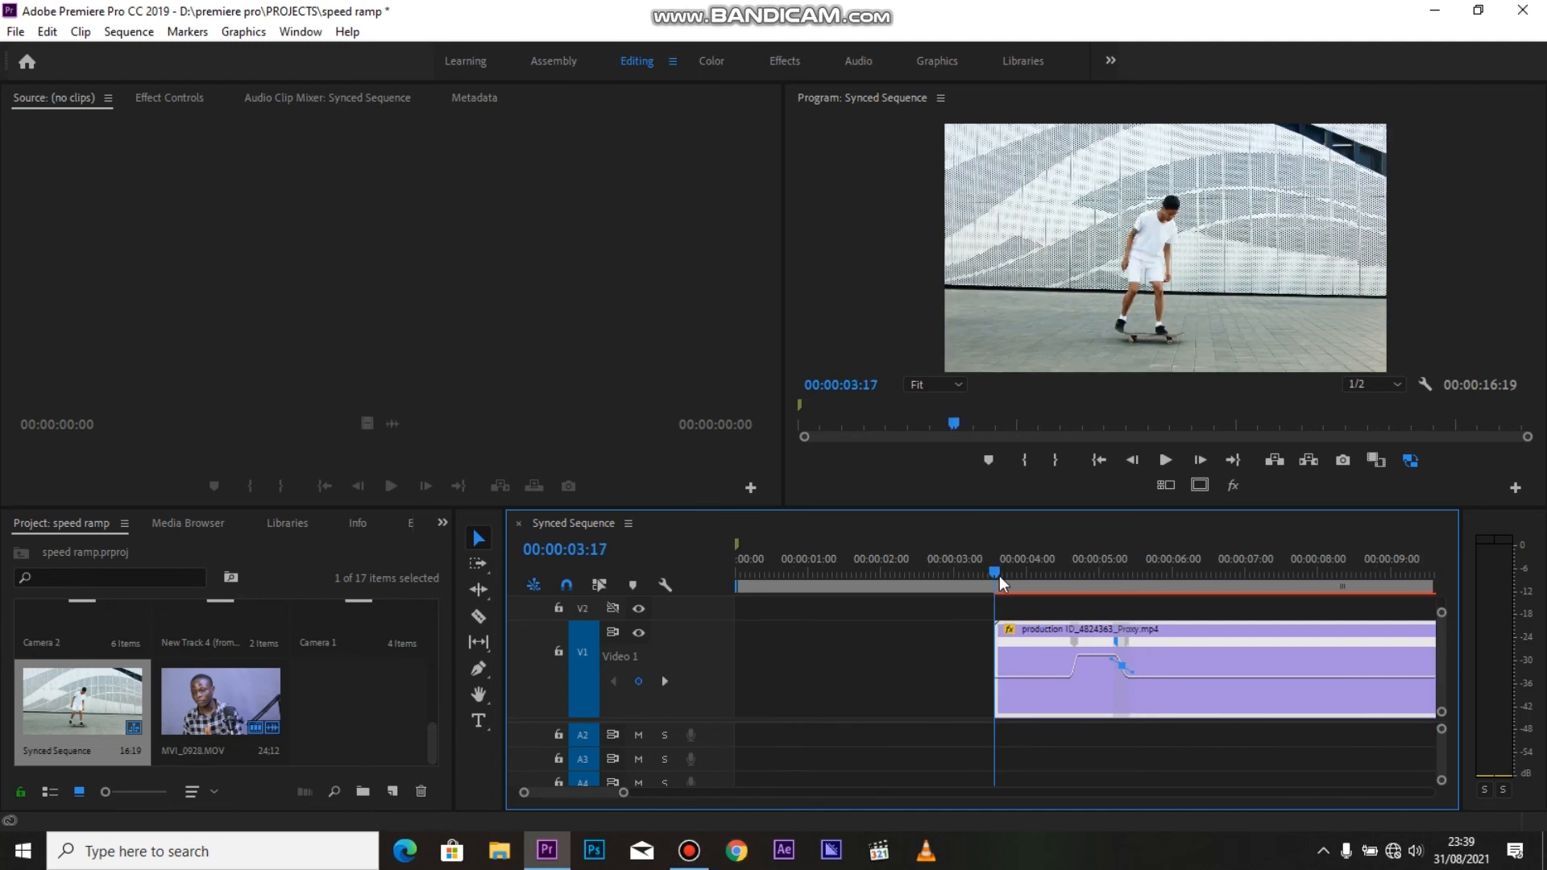
key("space")
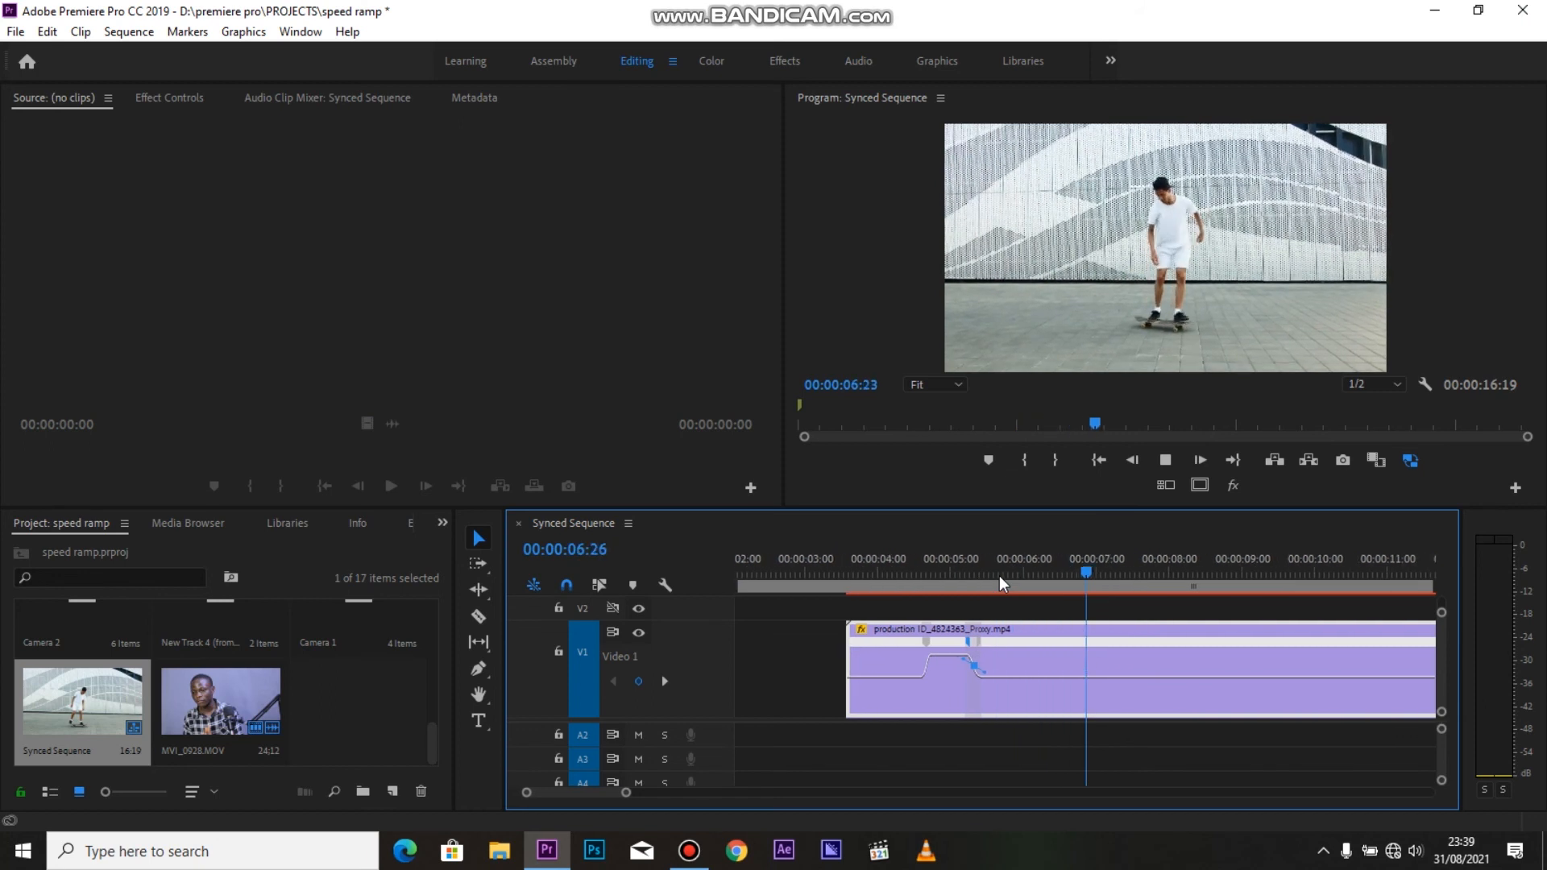
key("space")
left_click(809, 578)
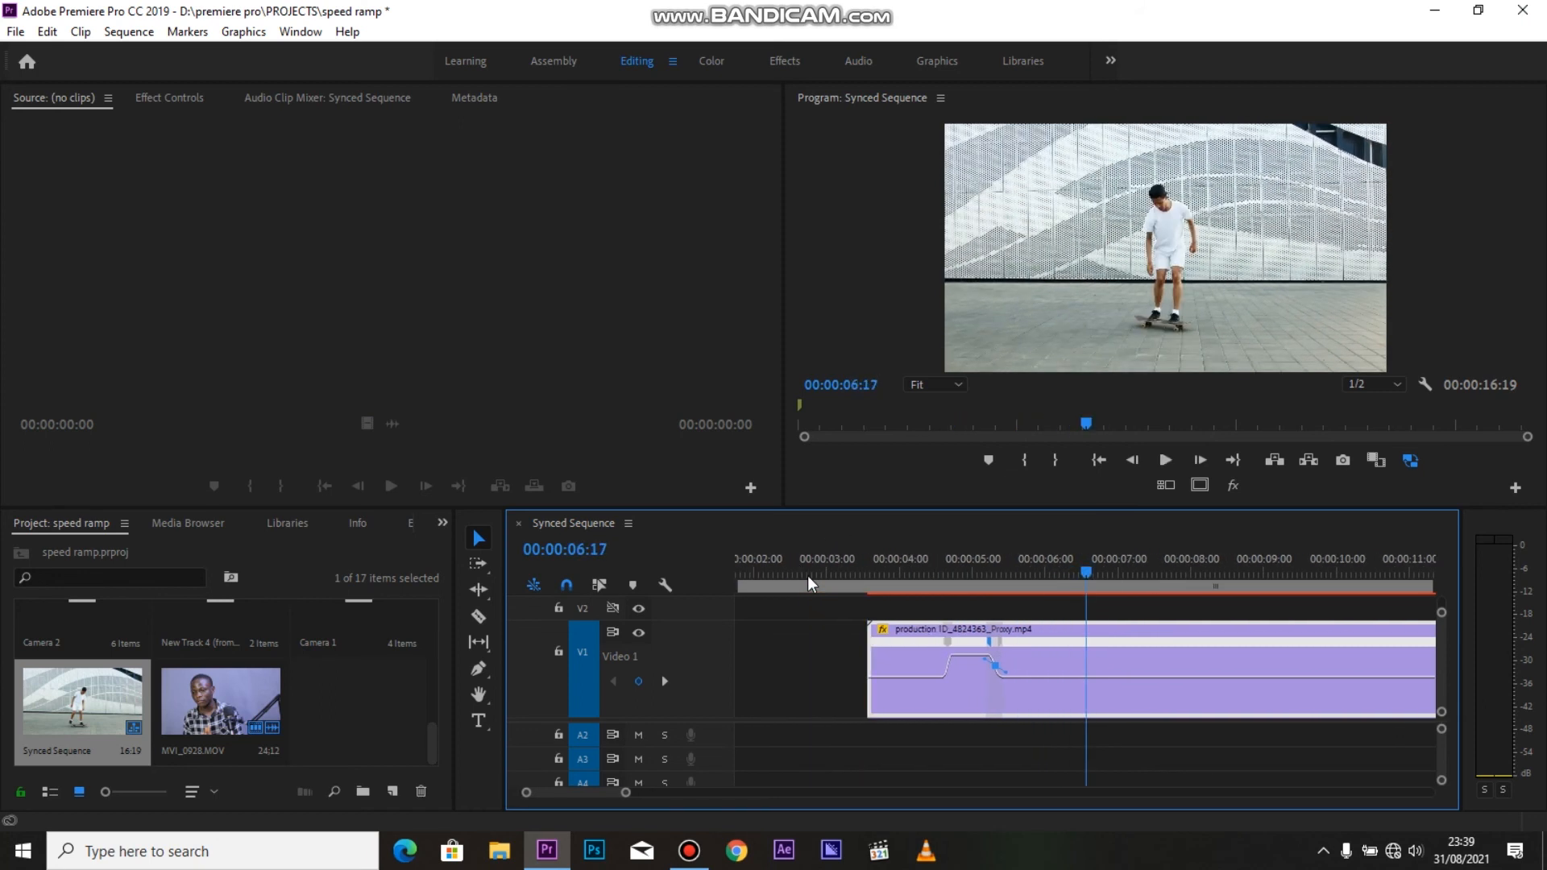
left_click(870, 577)
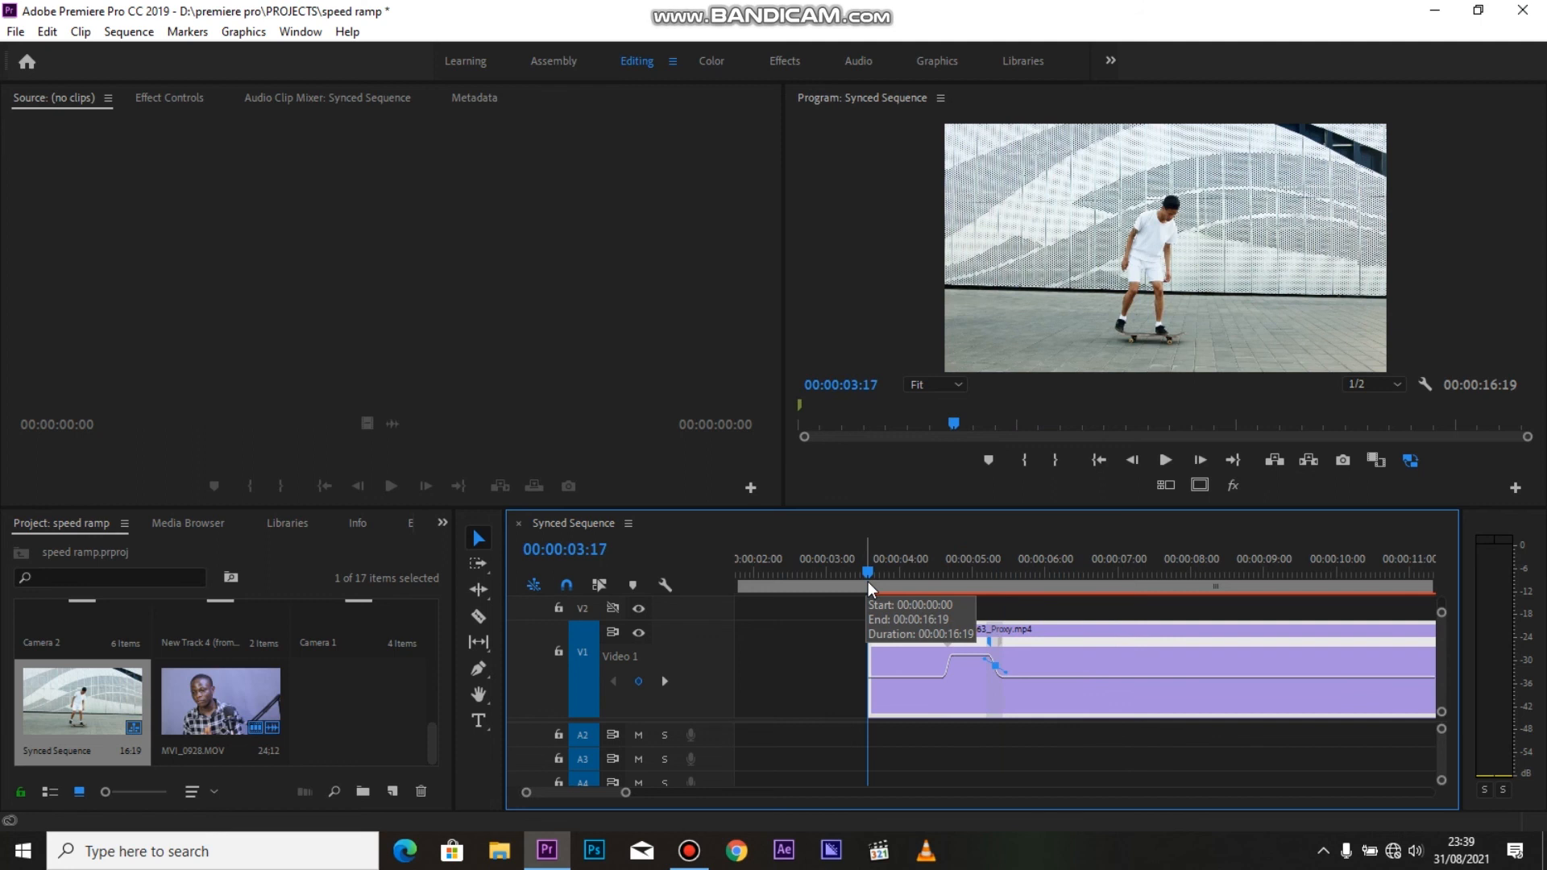